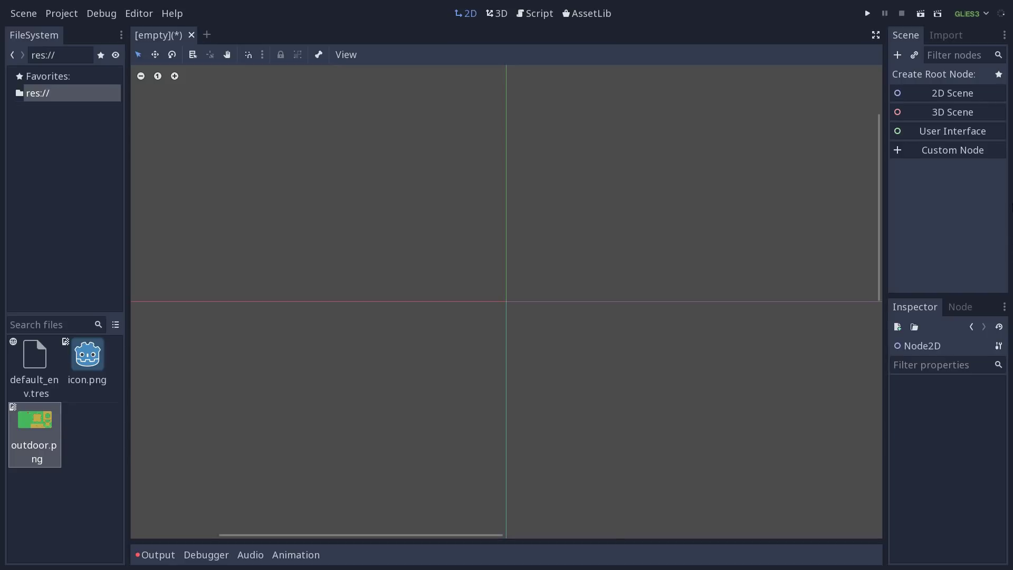
- Create a 2D scene root node and add a TileMap node as its child
{"action": "left_click", "coordinate": [935, 93]}
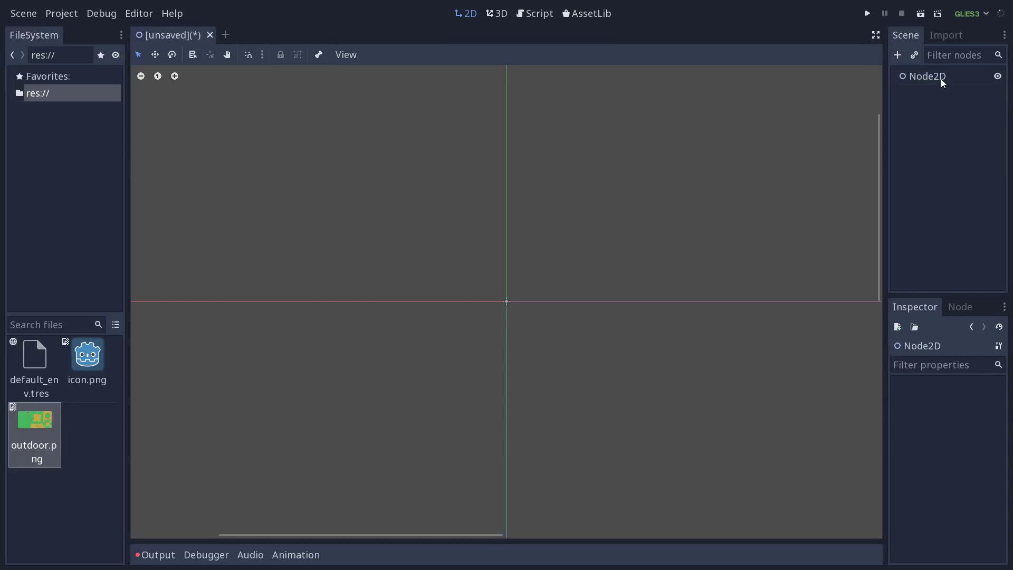
{"action": "left_click", "coordinate": [943, 78]}
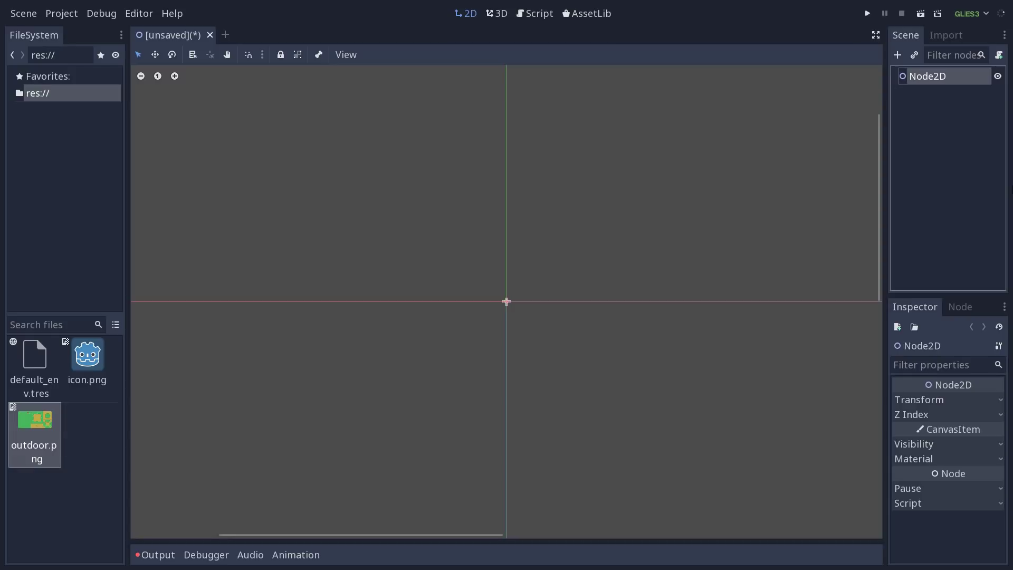
{"action": "key", "text": "ctrl+a"}
{"action": "type", "text": "tilemap"}
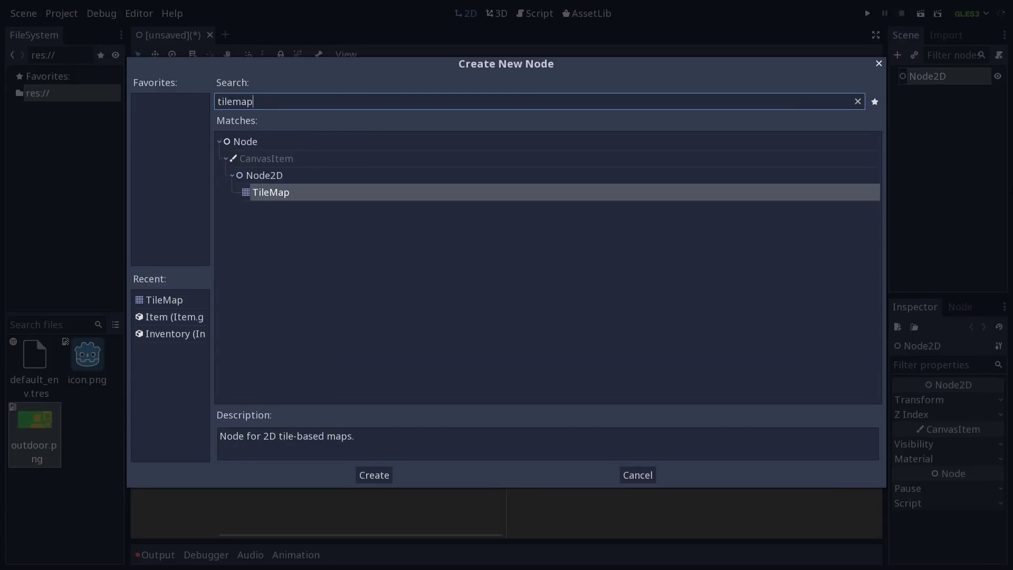
{"action": "key", "text": "Return"}
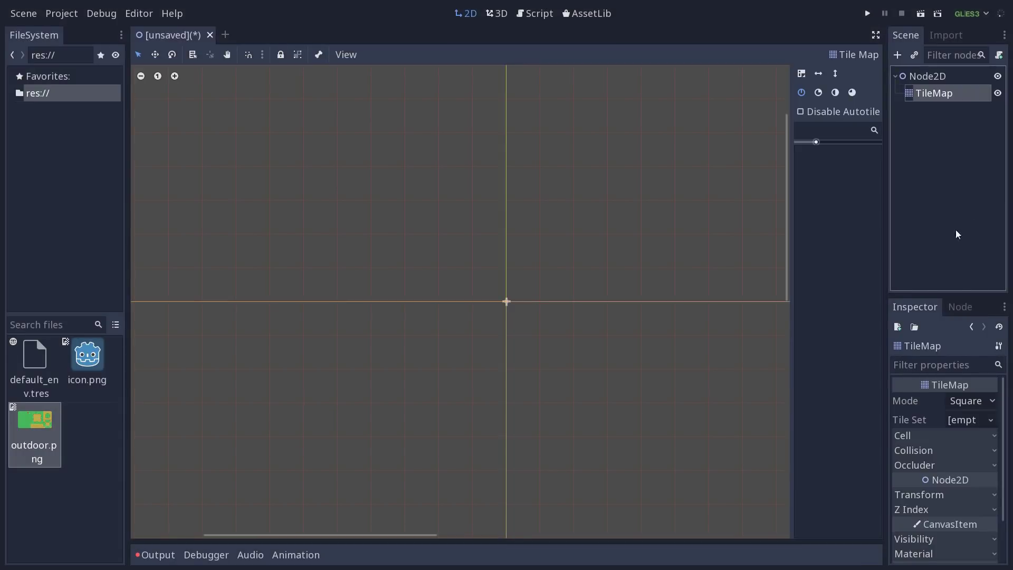
- Assign a new TileSet to the TileMap's Tile Set property and create a TileSet resource for editing
{"action": "left_click", "coordinate": [992, 420]}
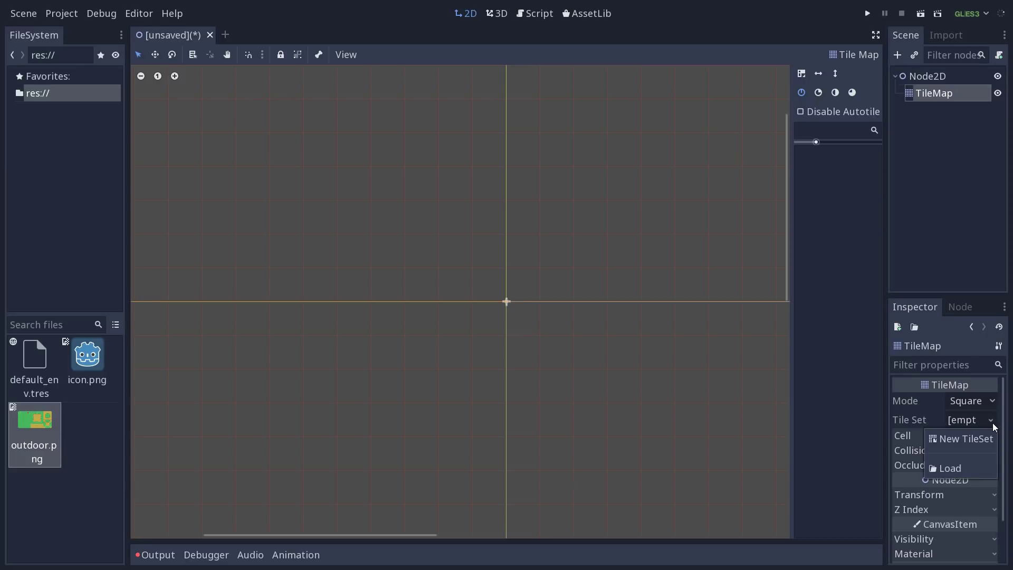
{"action": "left_click", "coordinate": [962, 439]}
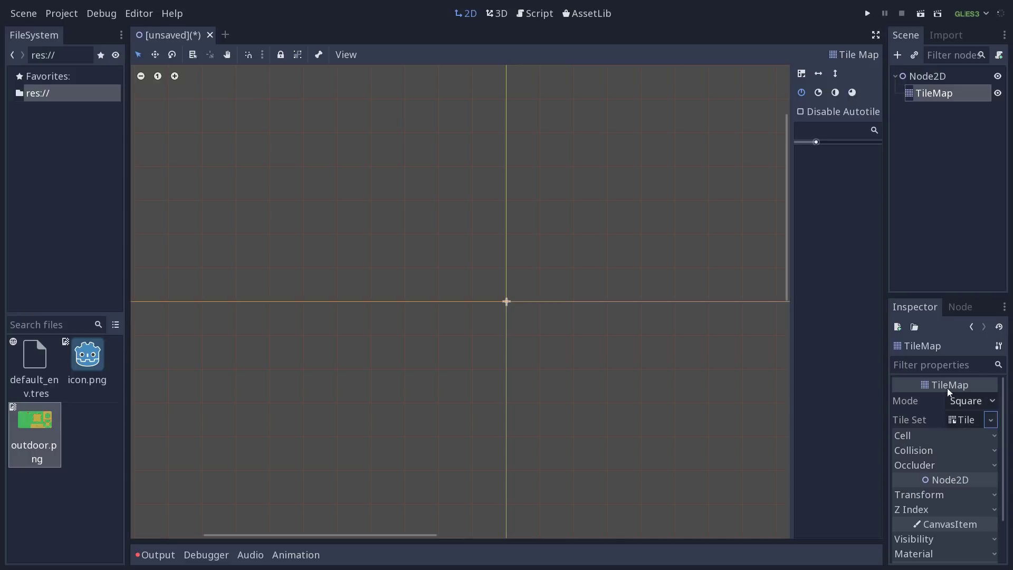
{"action": "left_click", "coordinate": [897, 328]}
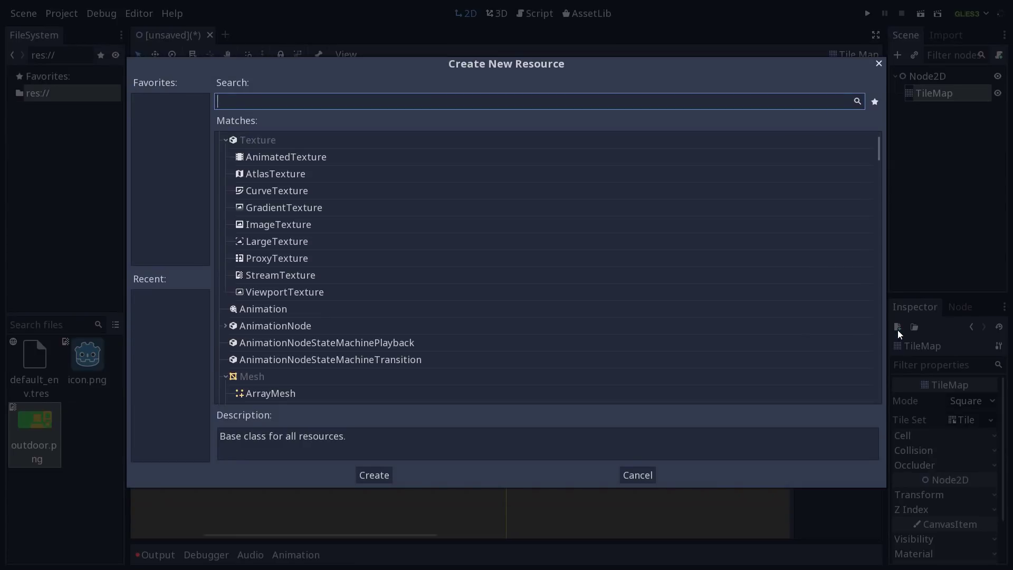
{"action": "type", "text": "tileset"}
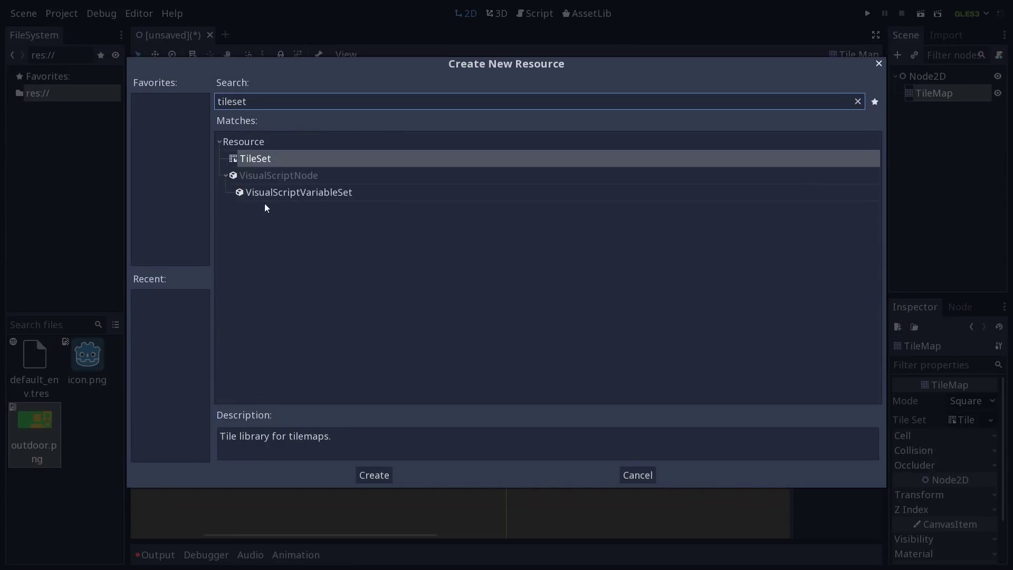
{"action": "double_click", "coordinate": [271, 163]}
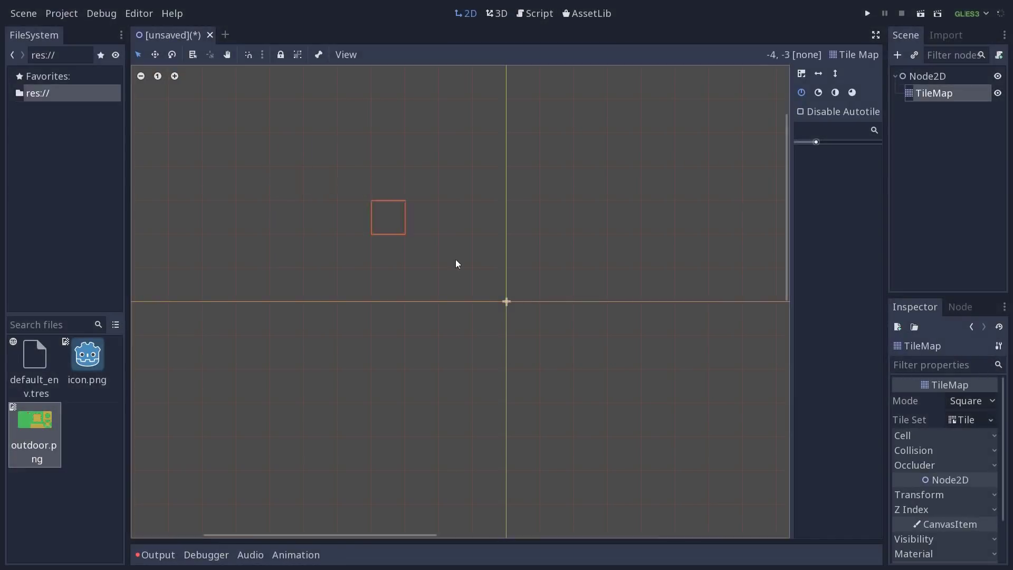
{"action": "left_click", "coordinate": [897, 327]}
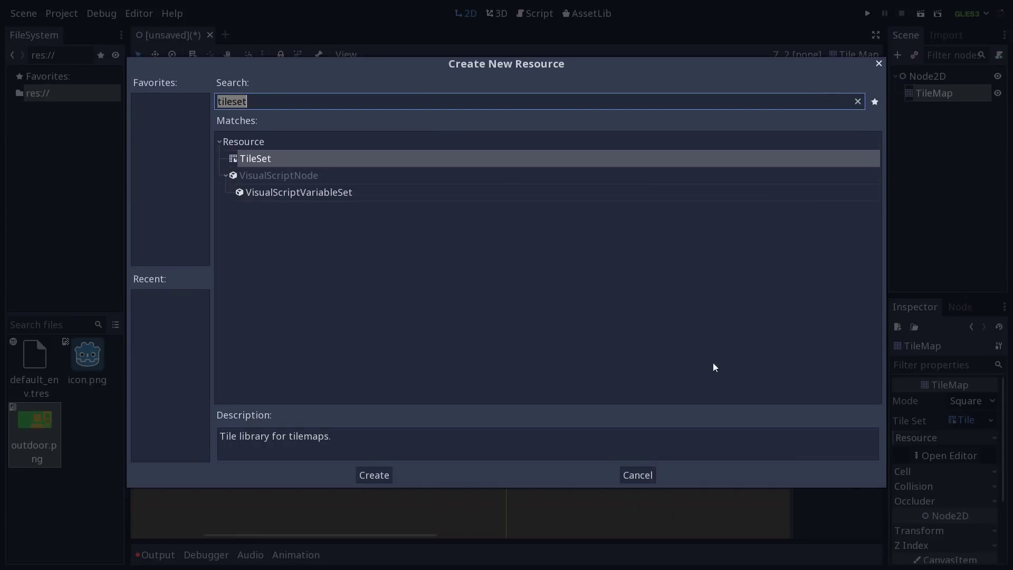
{"action": "double_click", "coordinate": [298, 159]}
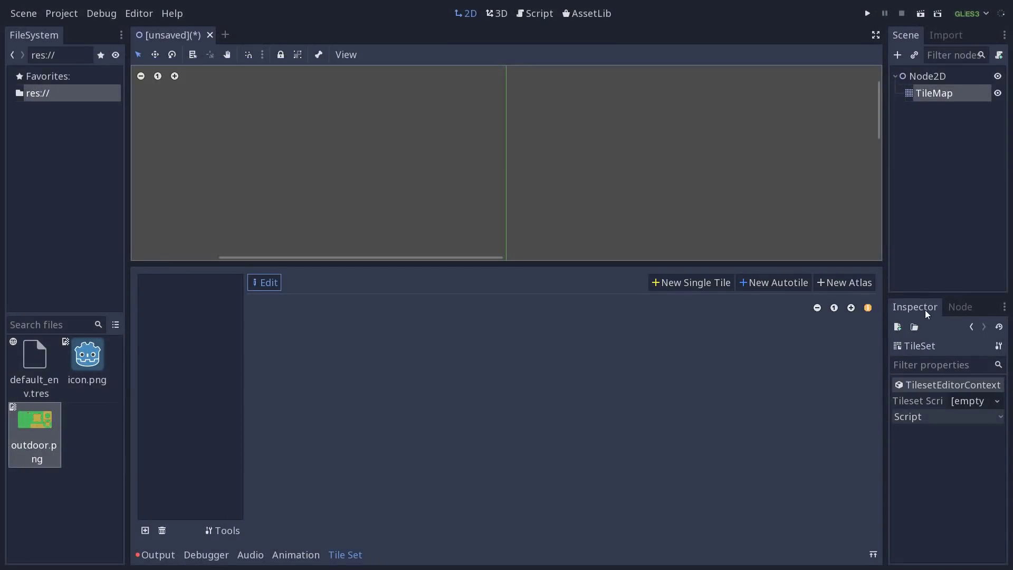
- Save the TileSet resource as outdoor.tres in the project root folder
{"action": "left_click", "coordinate": [1000, 346]}
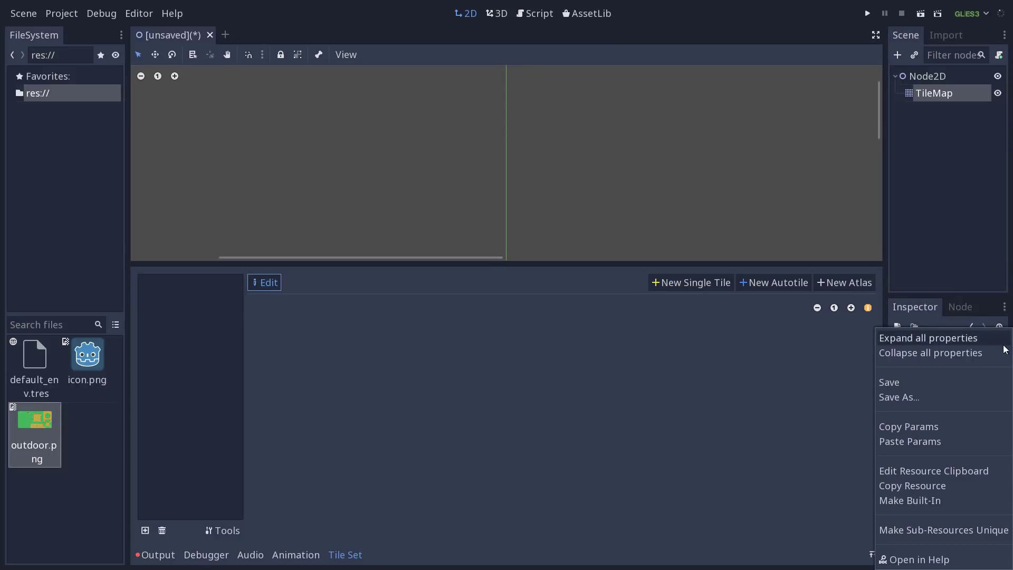
{"action": "left_click", "coordinate": [1004, 345]}
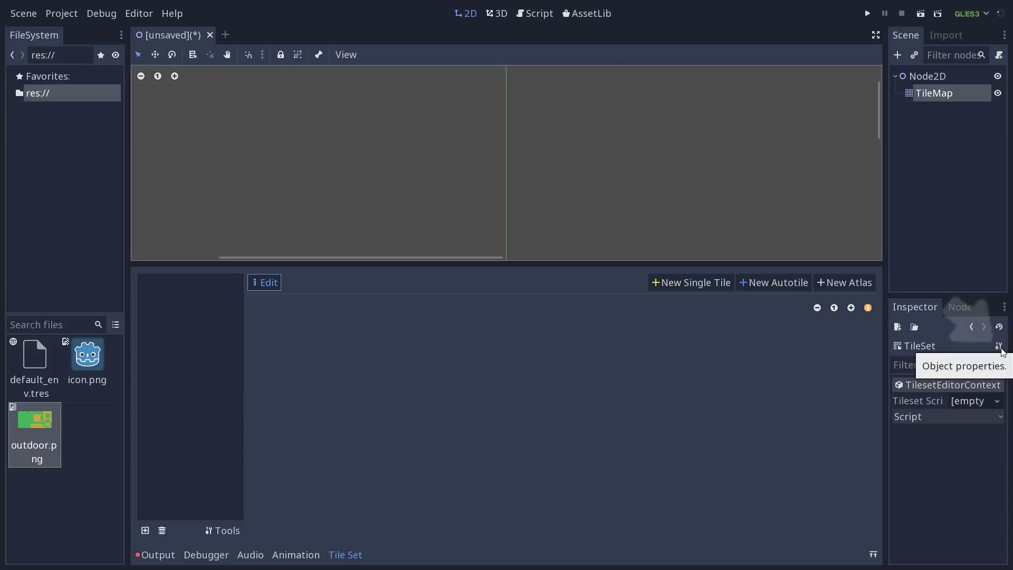
{"action": "left_click", "coordinate": [1001, 348]}
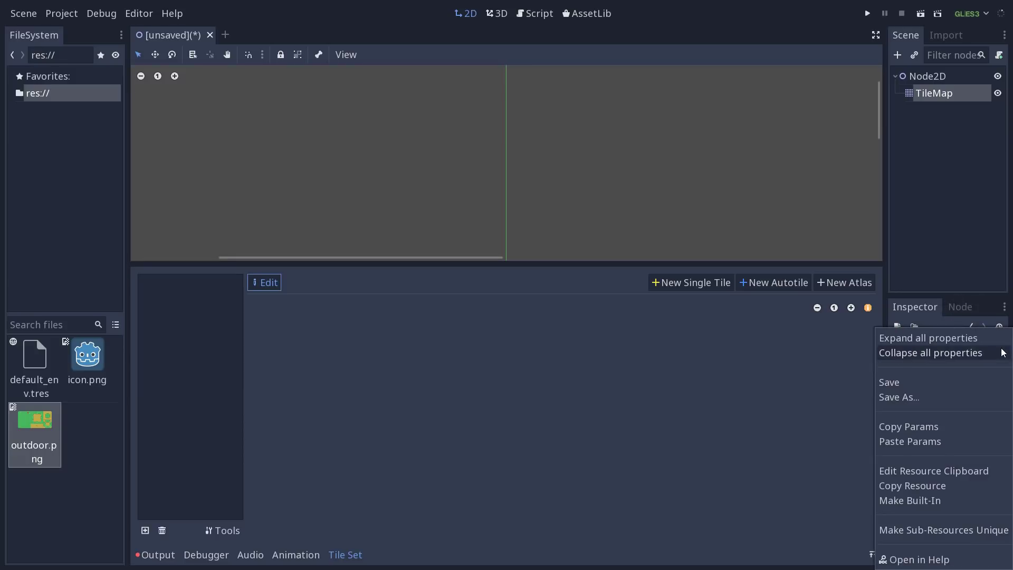
{"action": "left_click", "coordinate": [921, 397]}
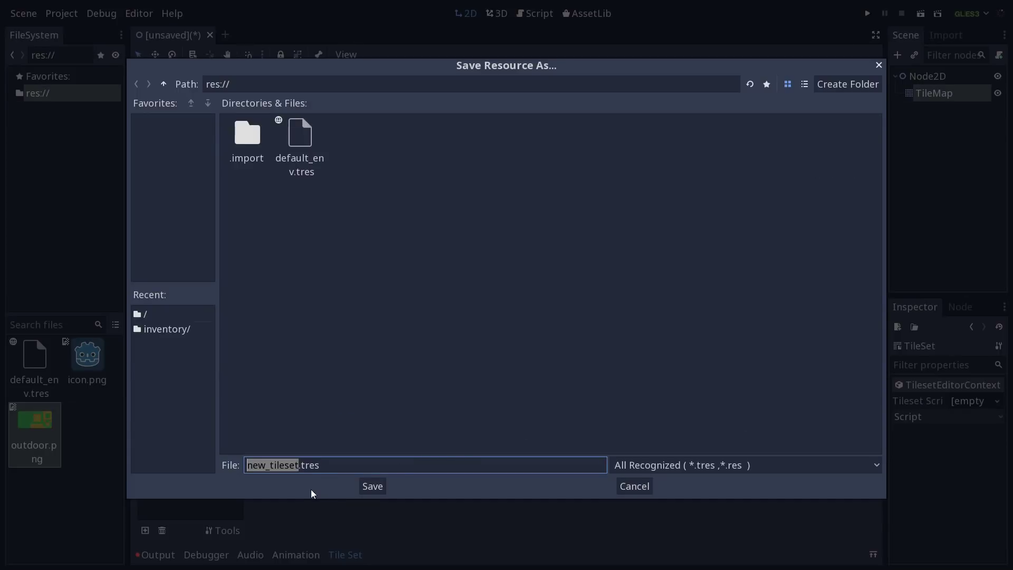
{"action": "left_click", "coordinate": [300, 469]}
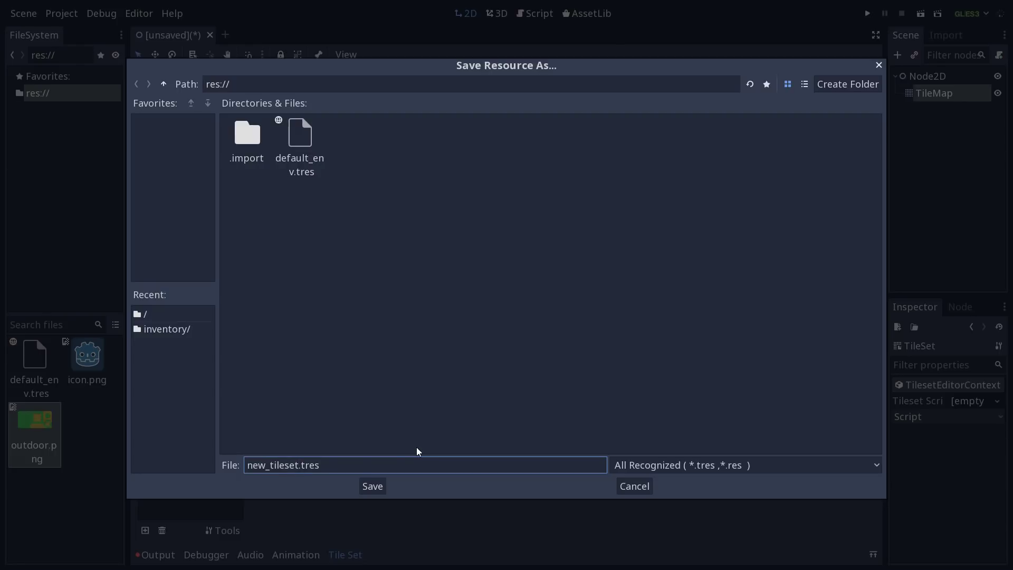
{"action": "key", "text": "shift+Home"}
{"action": "type", "text": "outdoor"}
{"action": "left_click", "coordinate": [372, 486]}
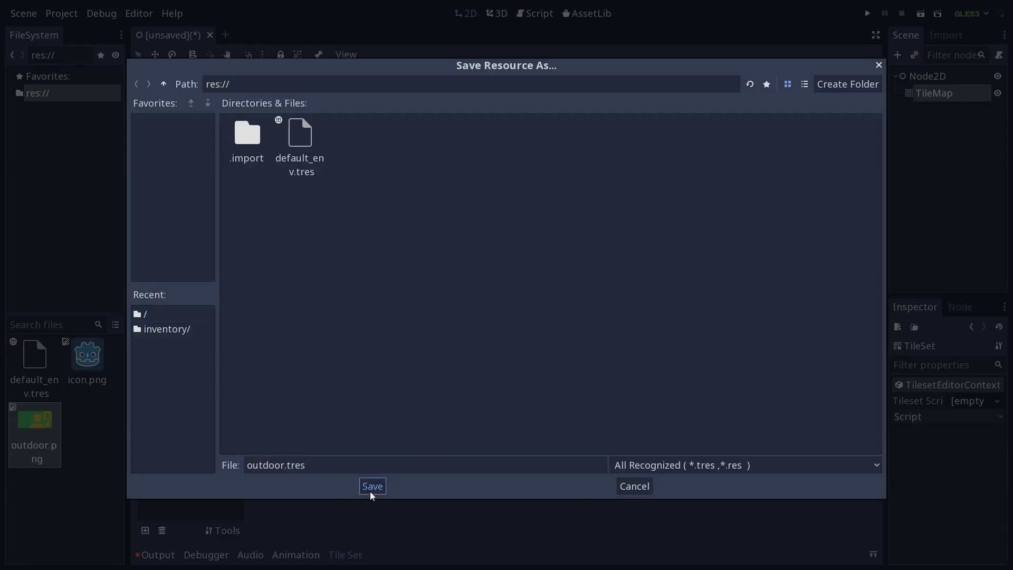
{"action": "mouse_move", "coordinate": [533, 262]}
{"action": "left_mouse_down"}
{"action": "mouse_move", "coordinate": [516, 343]}
{"action": "mouse_move", "coordinate": [493, 285]}
{"action": "mouse_move", "coordinate": [528, 262]}
{"action": "left_mouse_up"}
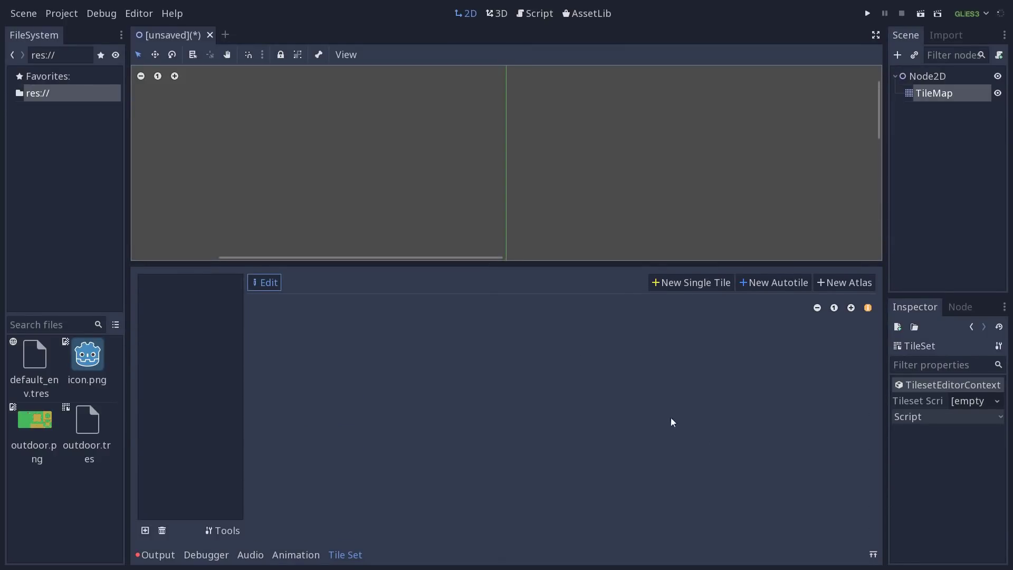
- Expand the tile set editor and add outdoor.png as a texture of the tile set
{"action": "left_click", "coordinate": [874, 557]}
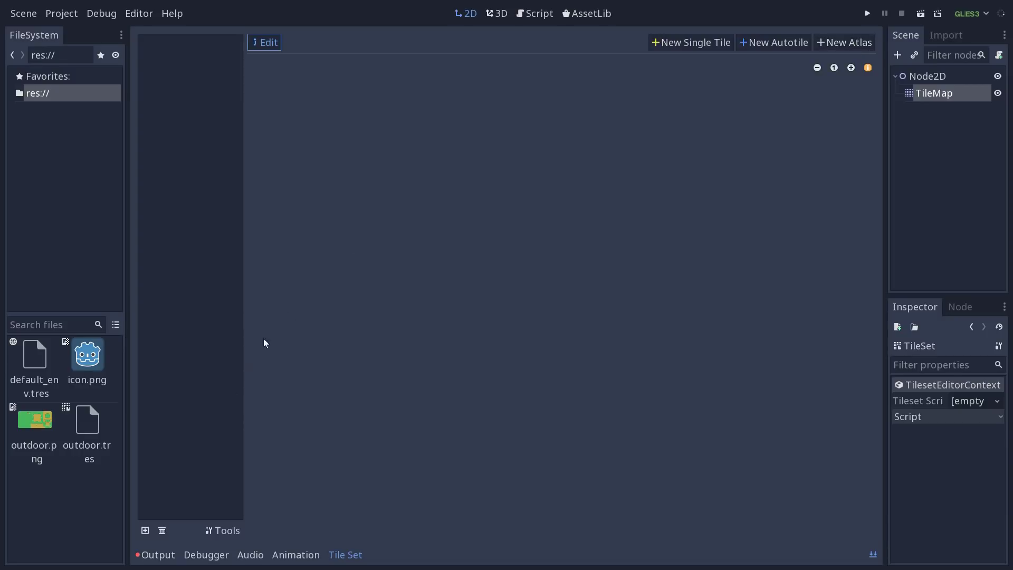
{"action": "left_click", "coordinate": [146, 531]}
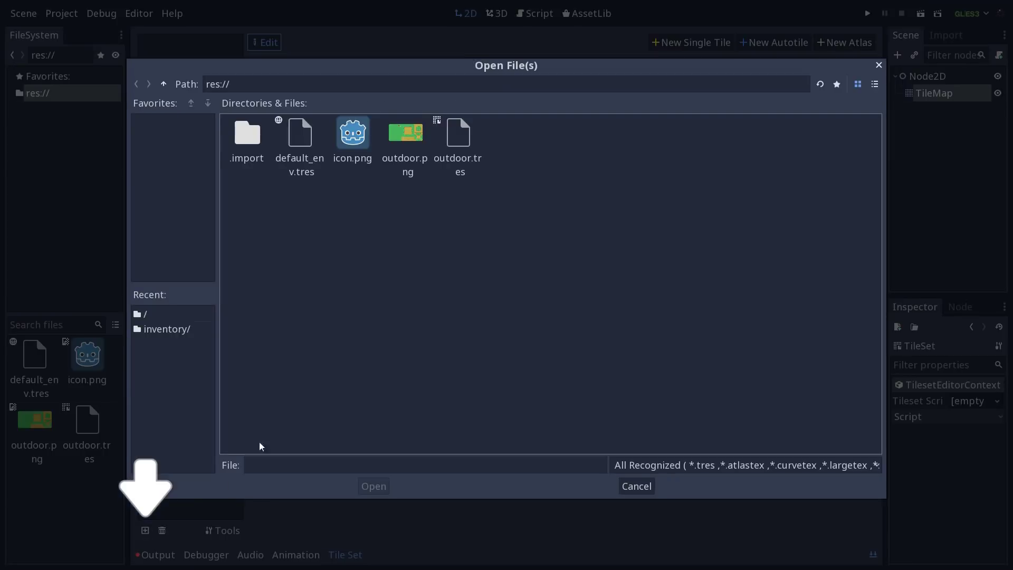
{"action": "left_click", "coordinate": [408, 141]}
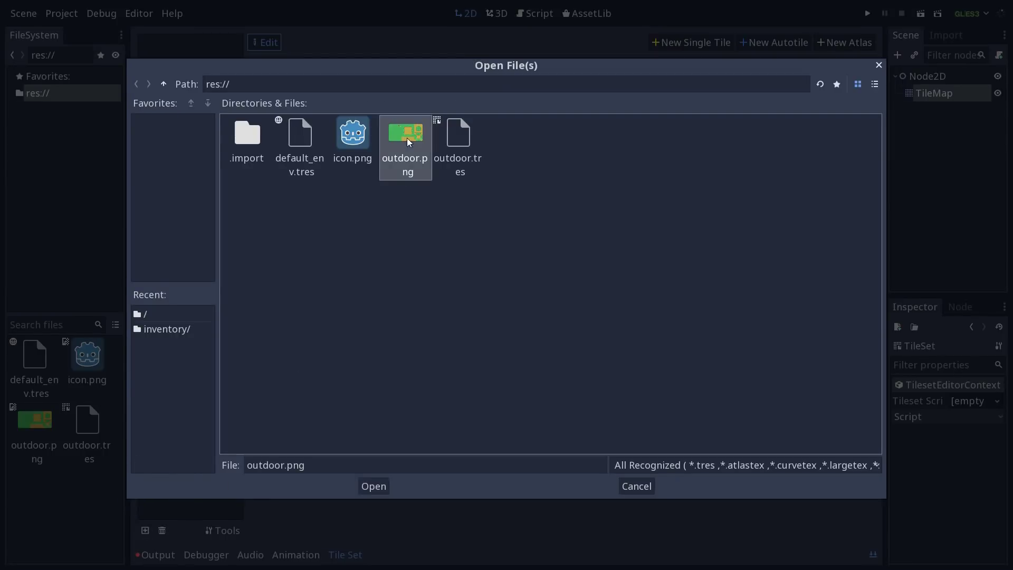
{"action": "left_click", "coordinate": [371, 487]}
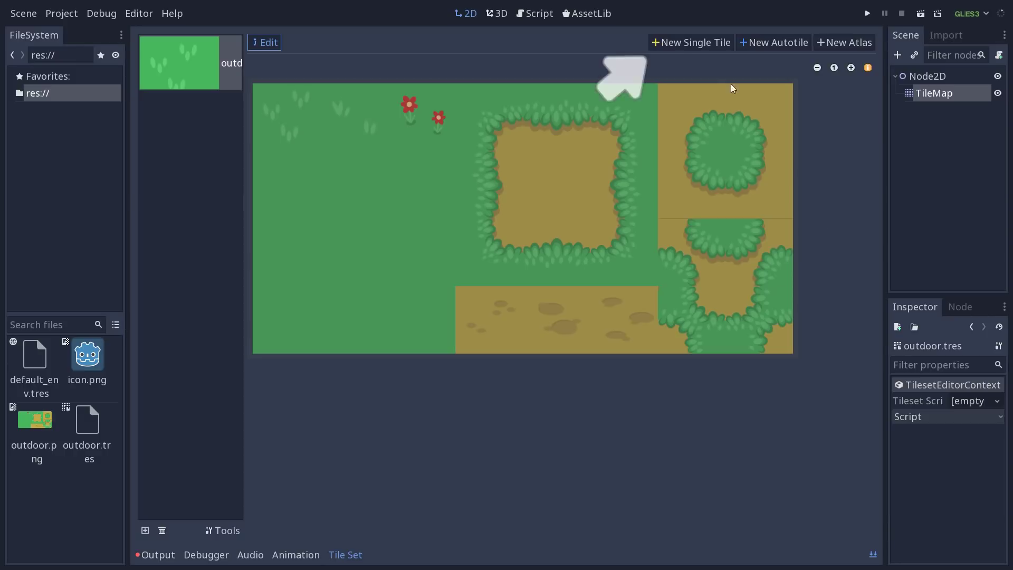
- Outline a new single tile on the plain grass area and enable grid snapping with a step of 128 by 128
{"action": "left_click", "coordinate": [682, 43]}
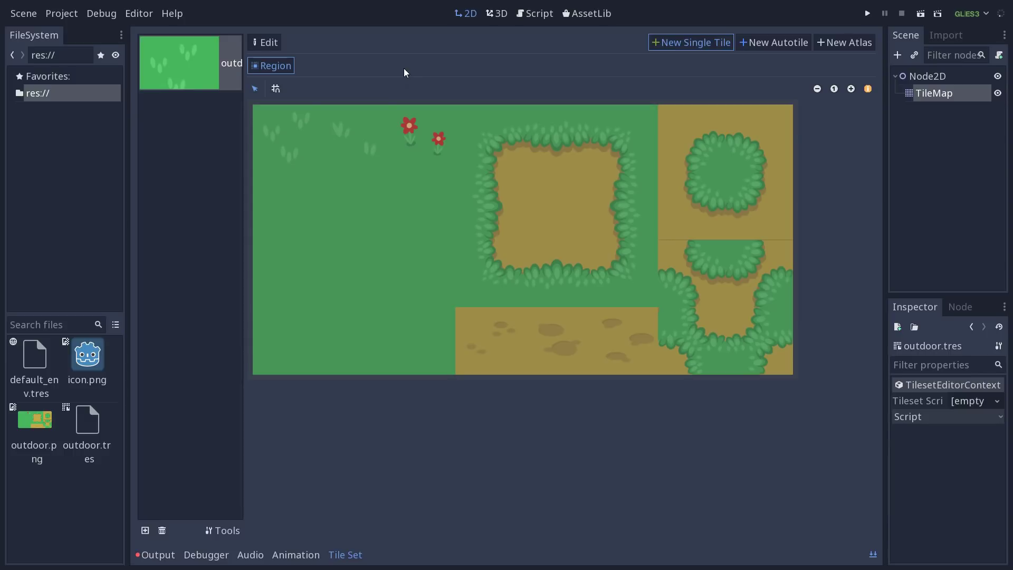
{"action": "left_click_drag", "start_coordinate": [315, 183], "coordinate": [410, 265]}
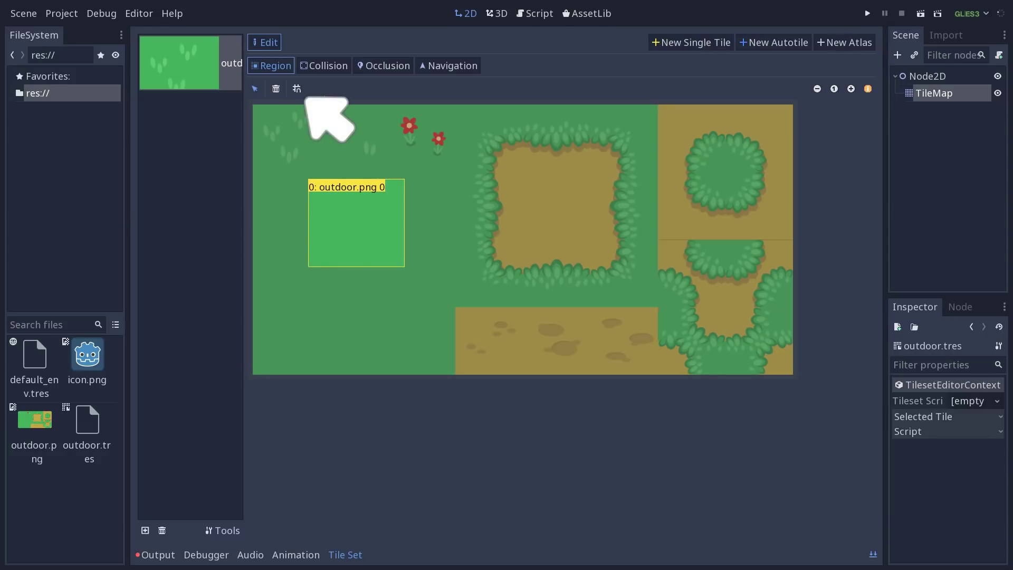
{"action": "left_click", "coordinate": [296, 89]}
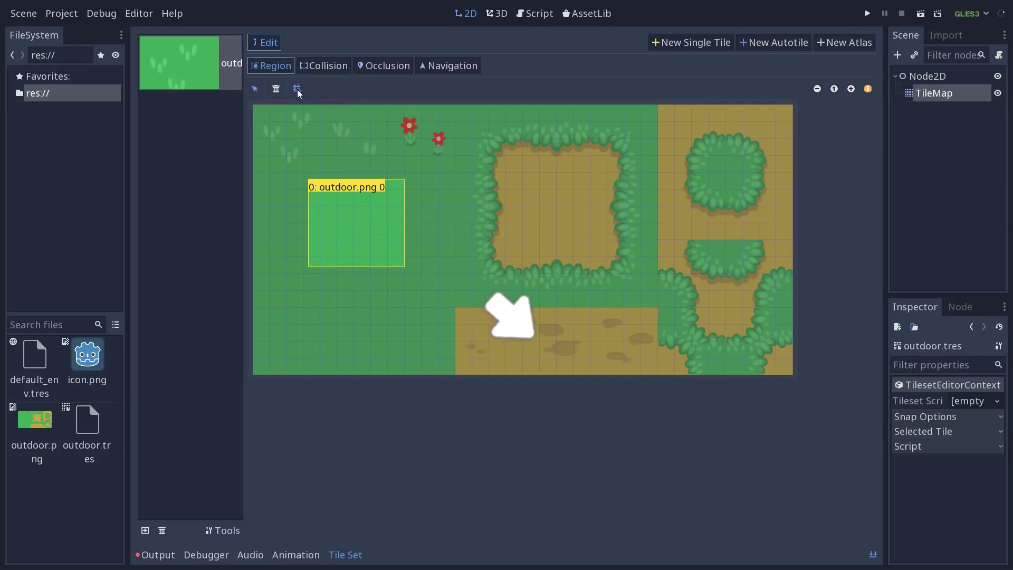
{"action": "left_click", "coordinate": [962, 417]}
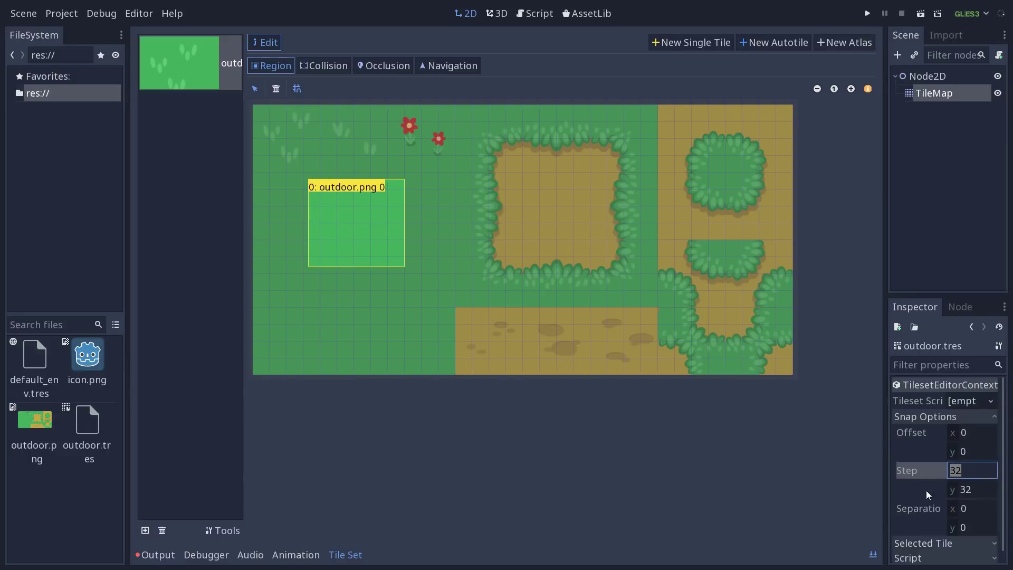
{"action": "key", "text": "Return"}
{"action": "type", "text": "128"}
{"action": "key", "text": "Tab"}
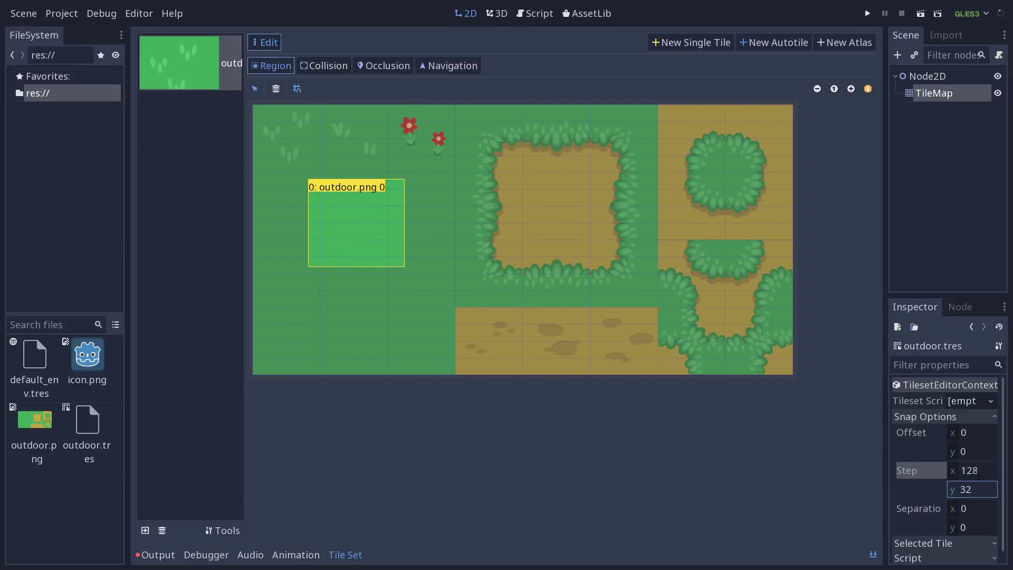
{"action": "type", "text": "128"}
{"action": "key", "text": "Return"}
- Try the single tile's region on several grid cells and settle on the texture's top-left cell with grass tufts
{"action": "left_click_drag", "start_coordinate": [262, 113], "coordinate": [343, 182]}
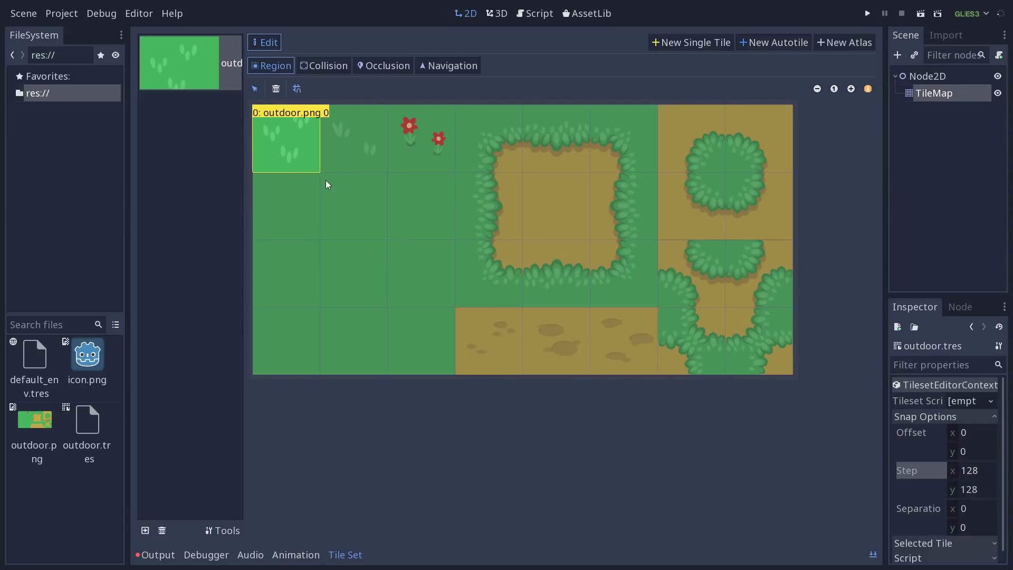
{"action": "left_click", "coordinate": [356, 213]}
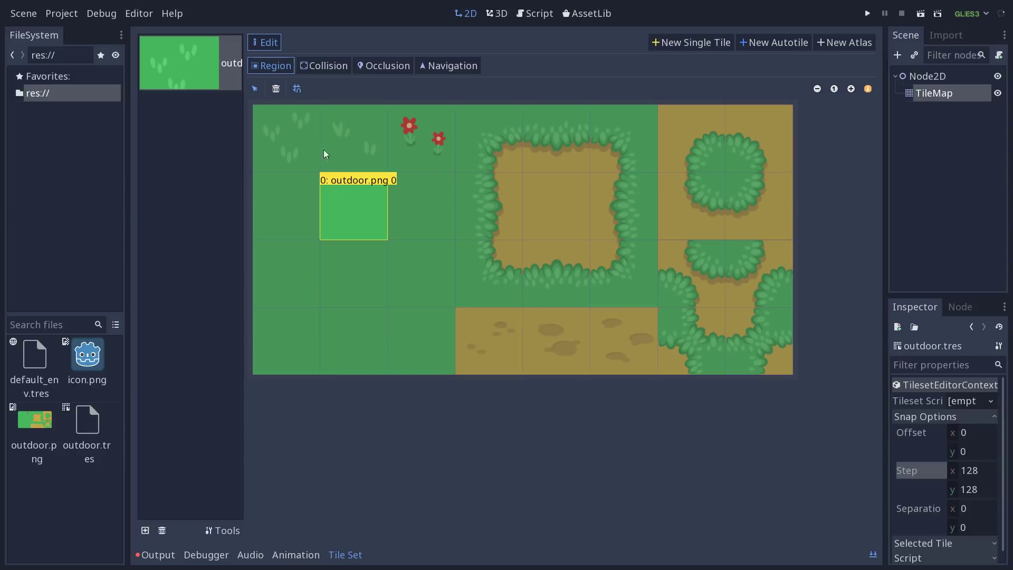
{"action": "left_click_drag", "start_coordinate": [274, 119], "coordinate": [354, 128]}
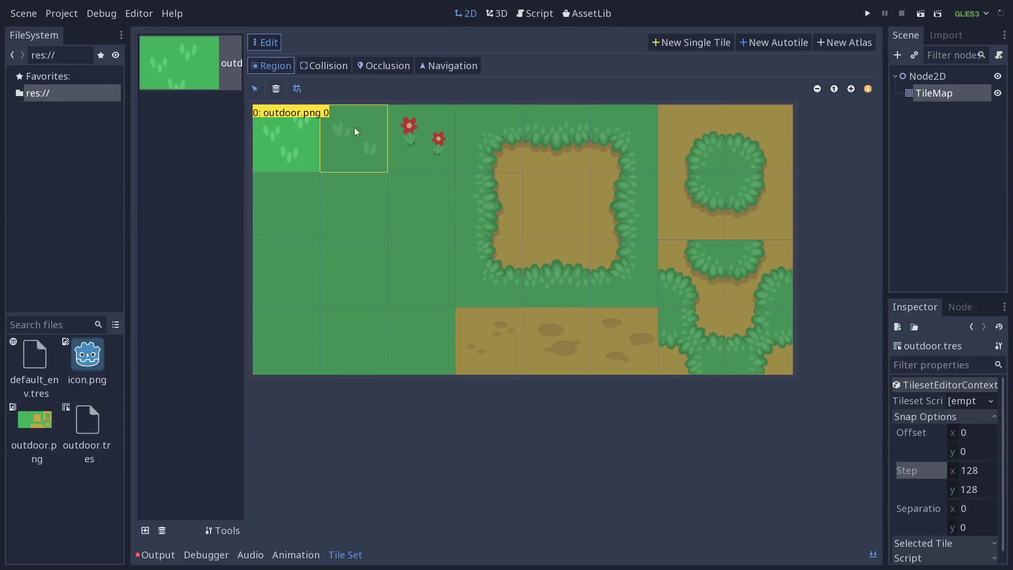
{"action": "left_click", "coordinate": [354, 128]}
{"action": "left_click", "coordinate": [422, 128]}
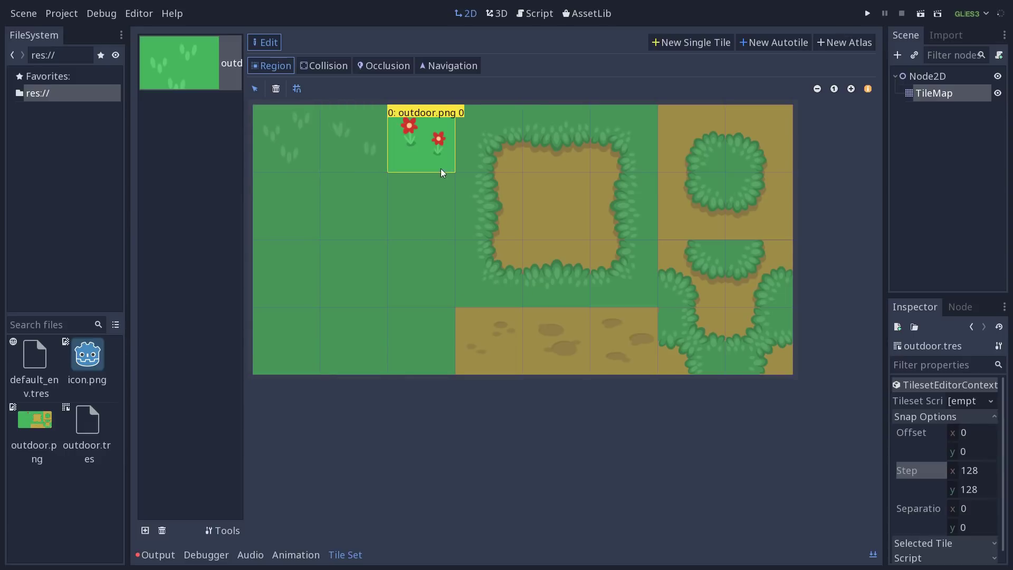
{"action": "left_click", "coordinate": [356, 223]}
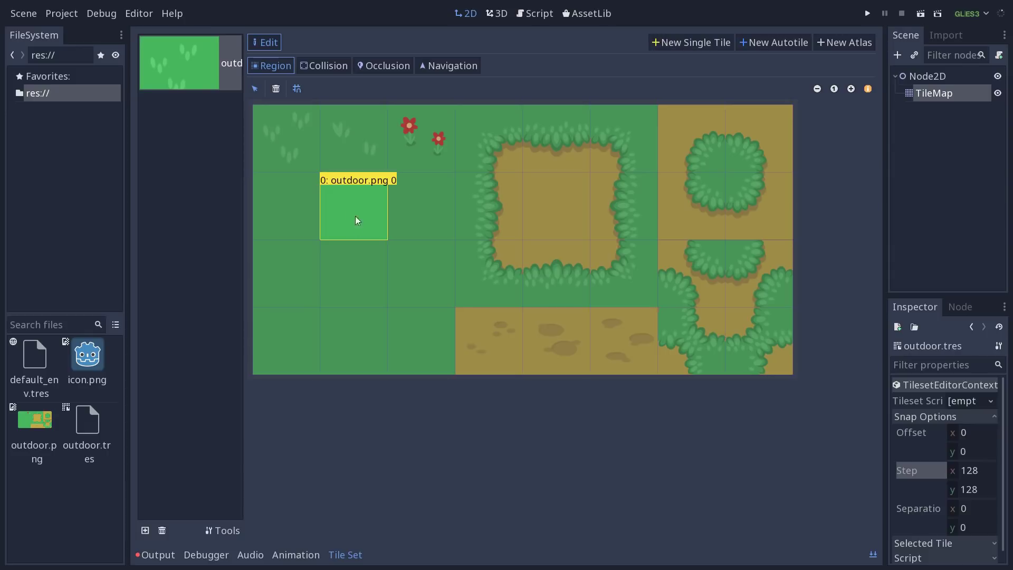
{"action": "left_click", "coordinate": [299, 141]}
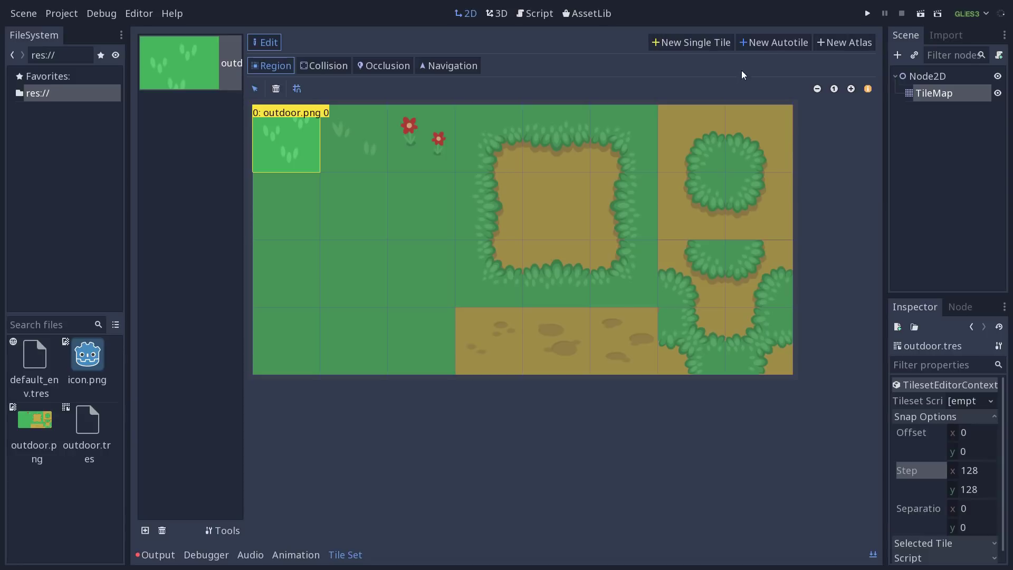
- Add a new autotile whose region spans the 5 by 4 cells of dirt and bush tiles in the texture
{"action": "left_click", "coordinate": [771, 44]}
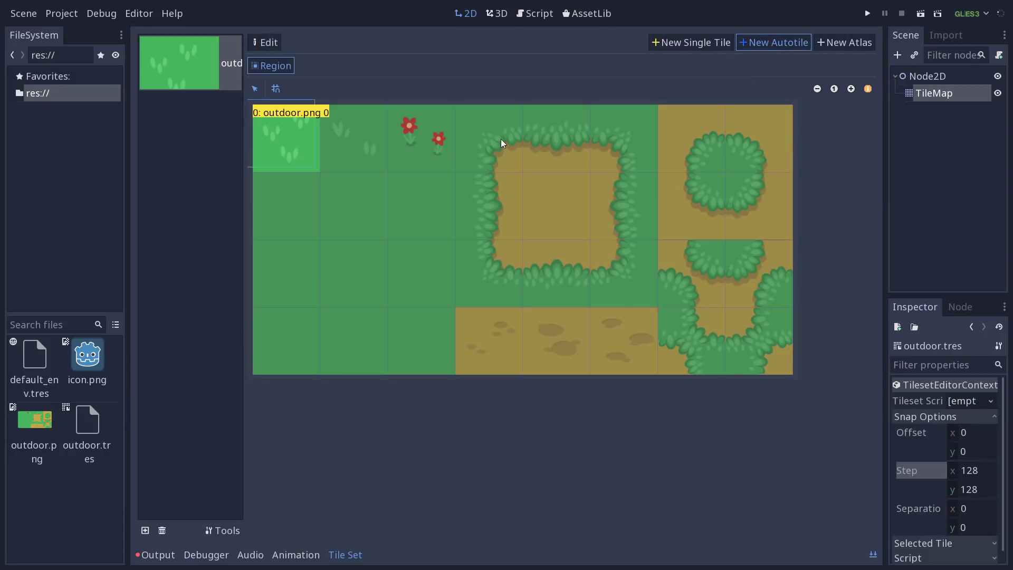
{"action": "left_click_drag", "start_coordinate": [501, 135], "coordinate": [765, 331]}
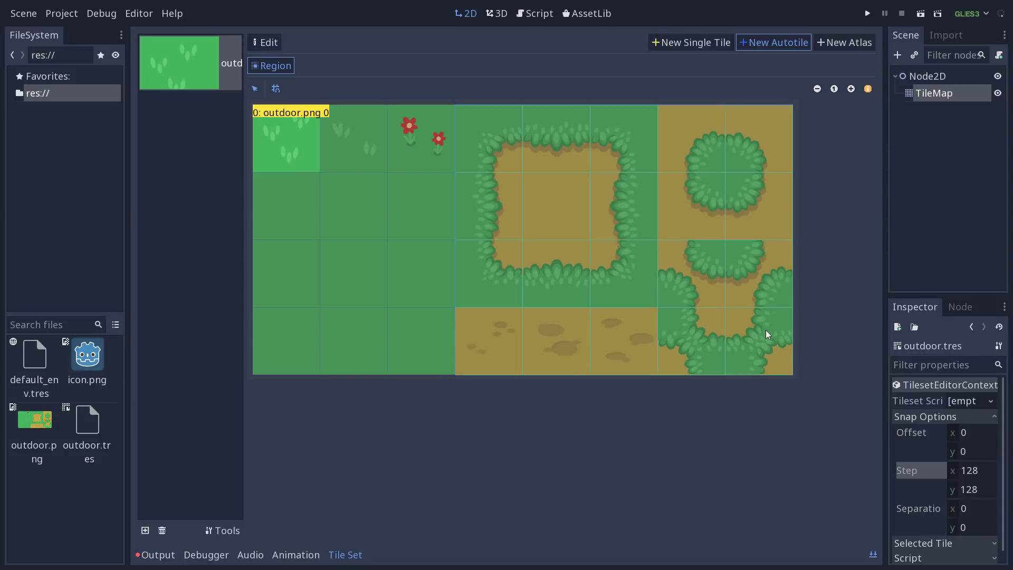
{"action": "left_click_drag", "start_coordinate": [765, 331], "coordinate": [765, 331]}
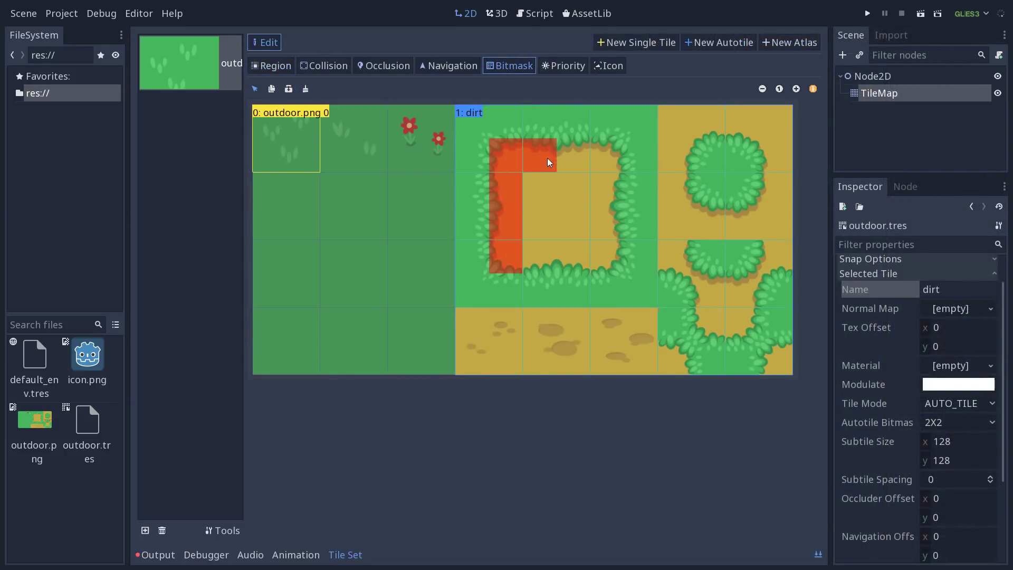
{"action": "mouse_move", "coordinate": [594, 216]}
{"action": "left_mouse_down"}
{"action": "mouse_move", "coordinate": [533, 261]}
{"action": "mouse_move", "coordinate": [584, 184]}
{"action": "left_mouse_up"}
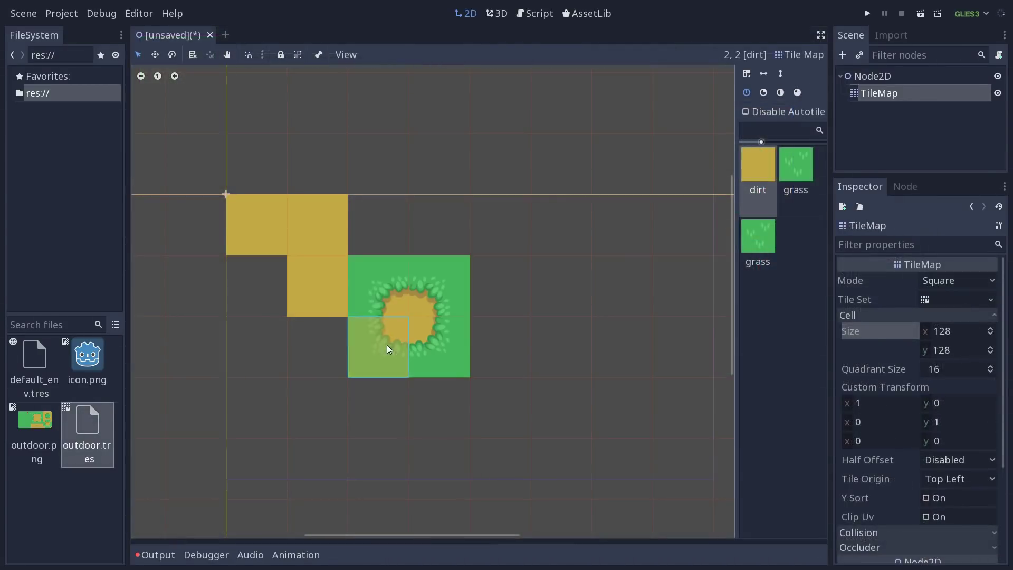
{"action": "mouse_move", "coordinate": [388, 344]}
{"action": "left_mouse_down"}
{"action": "mouse_move", "coordinate": [319, 232]}
{"action": "mouse_move", "coordinate": [513, 228]}
{"action": "mouse_move", "coordinate": [524, 385]}
{"action": "mouse_move", "coordinate": [424, 432]}
{"action": "mouse_move", "coordinate": [343, 432]}
{"action": "mouse_move", "coordinate": [343, 459]}
{"action": "mouse_move", "coordinate": [495, 466]}
{"action": "mouse_move", "coordinate": [543, 319]}
{"action": "mouse_move", "coordinate": [556, 319]}
{"action": "mouse_move", "coordinate": [597, 352]}
{"action": "mouse_move", "coordinate": [592, 389]}
{"action": "mouse_move", "coordinate": [619, 397]}
{"action": "mouse_move", "coordinate": [610, 463]}
{"action": "mouse_move", "coordinate": [569, 455]}
{"action": "left_mouse_up"}
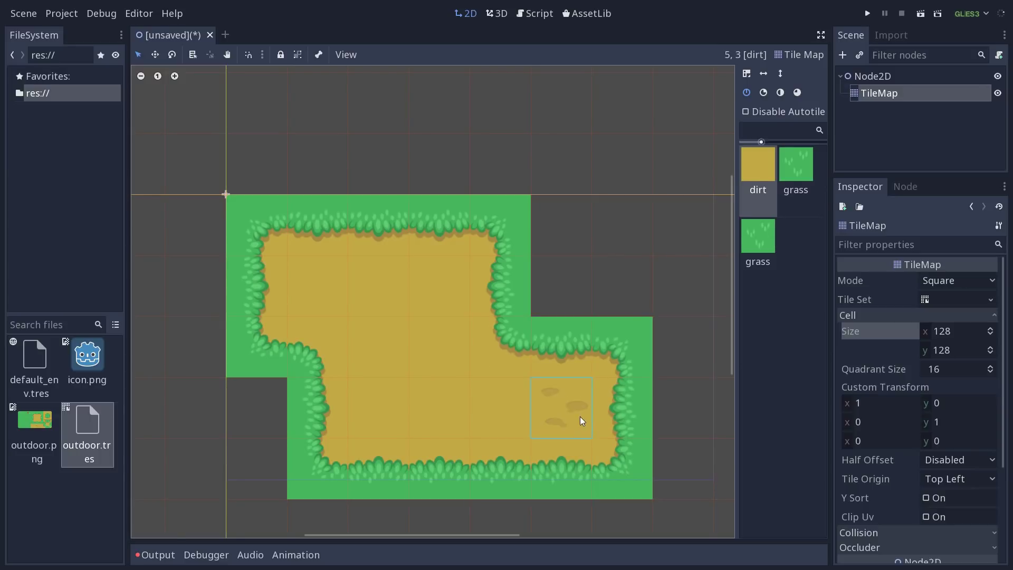
{"action": "left_click", "coordinate": [925, 299]}
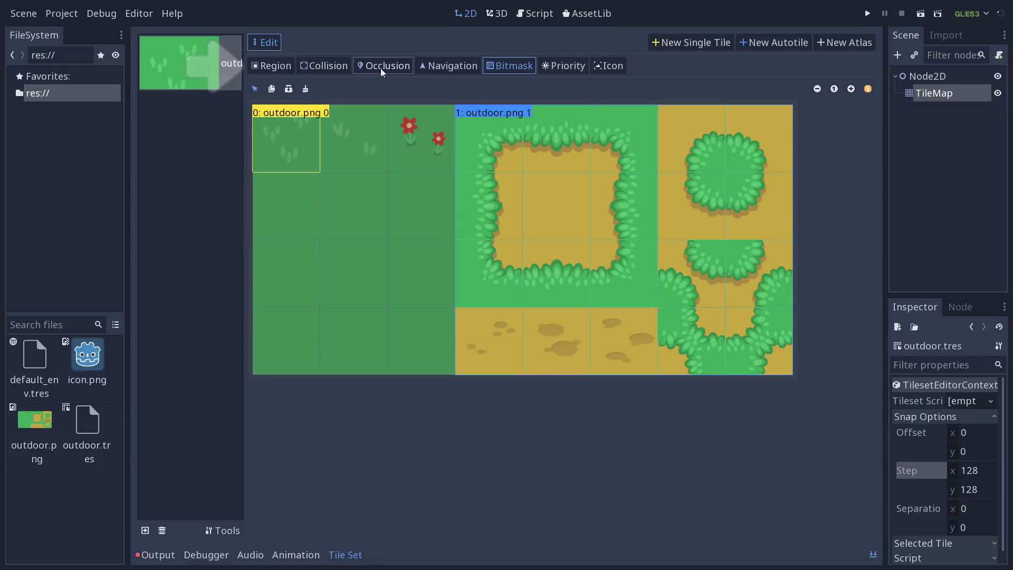
- Look through the autotile's Region, Collision, Occlusion and Navigation modes, ending in Bitmask mode
{"action": "left_click", "coordinate": [258, 68]}
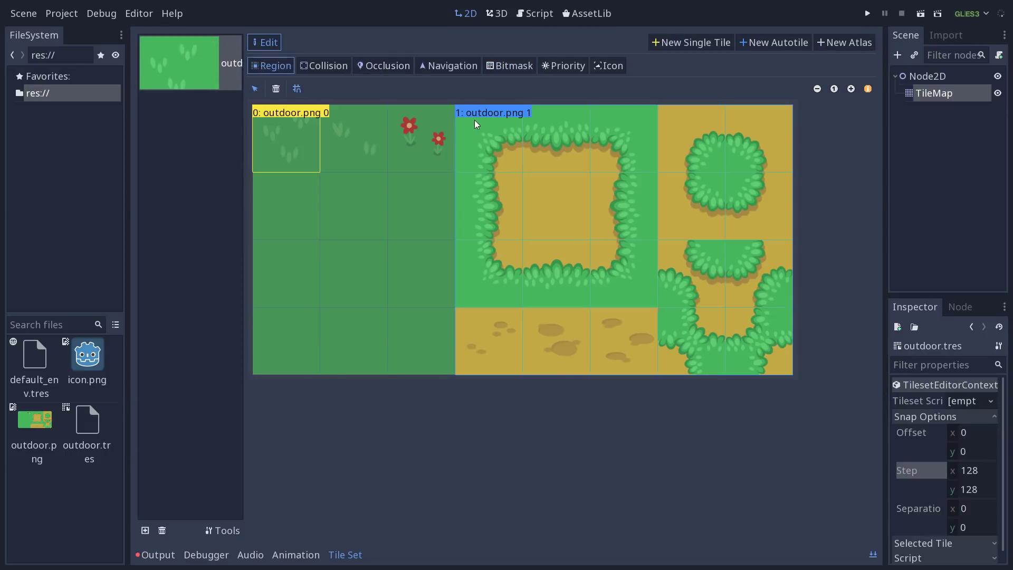
{"action": "left_click", "coordinate": [335, 65]}
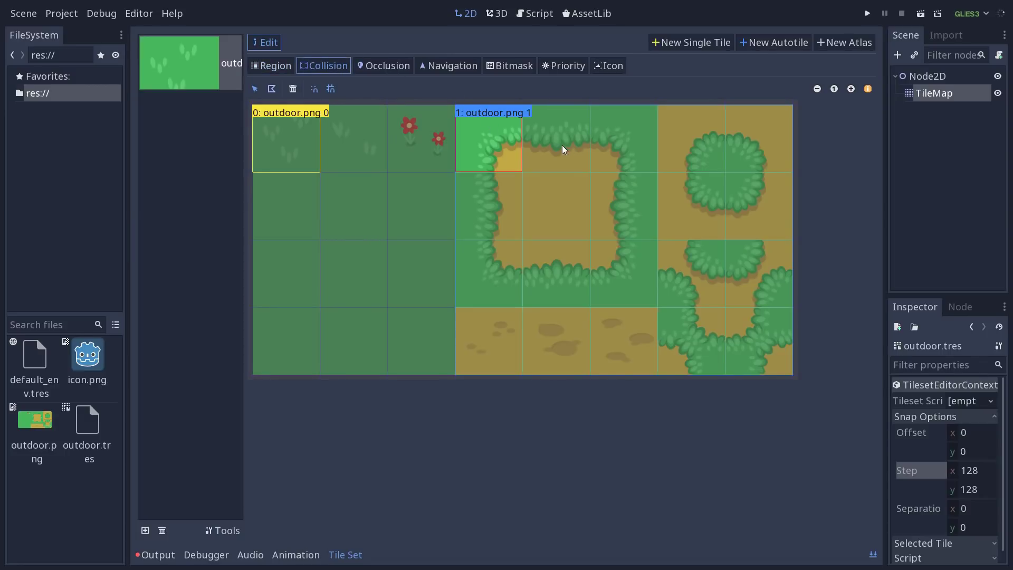
{"action": "left_click_drag", "start_coordinate": [563, 144], "coordinate": [776, 141]}
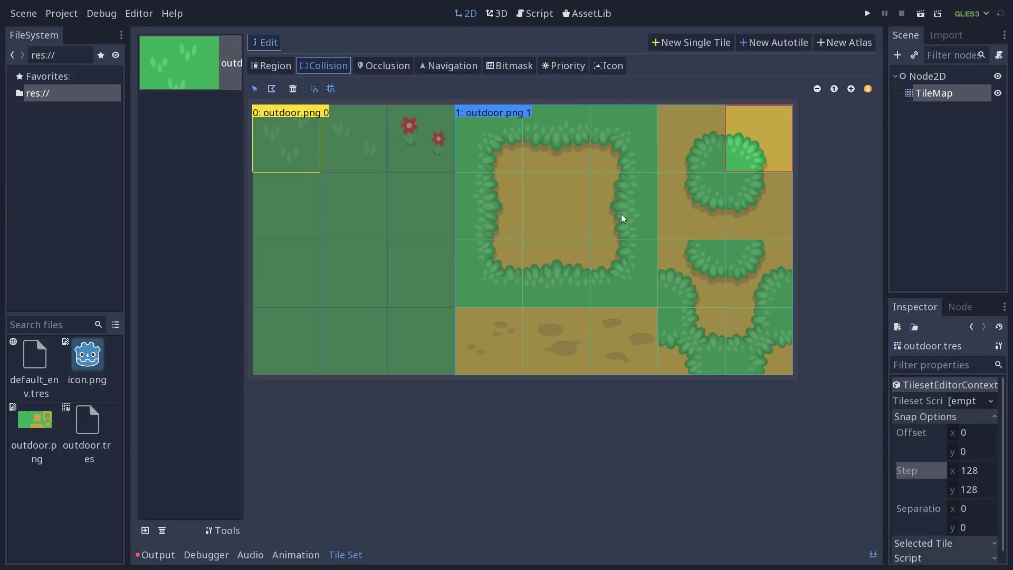
{"action": "left_click", "coordinate": [375, 66]}
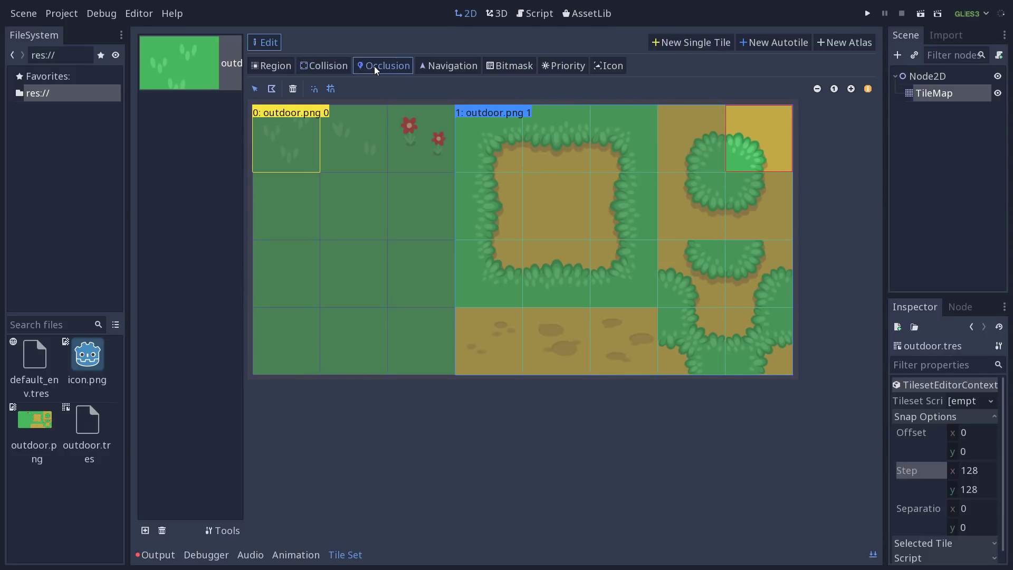
{"action": "left_click", "coordinate": [446, 64]}
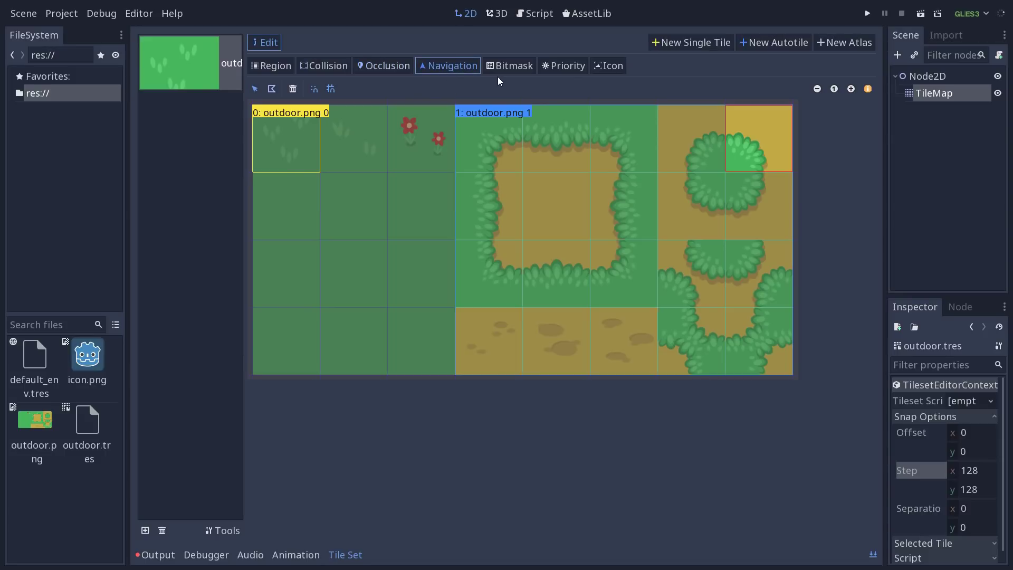
{"action": "left_click", "coordinate": [510, 67]}
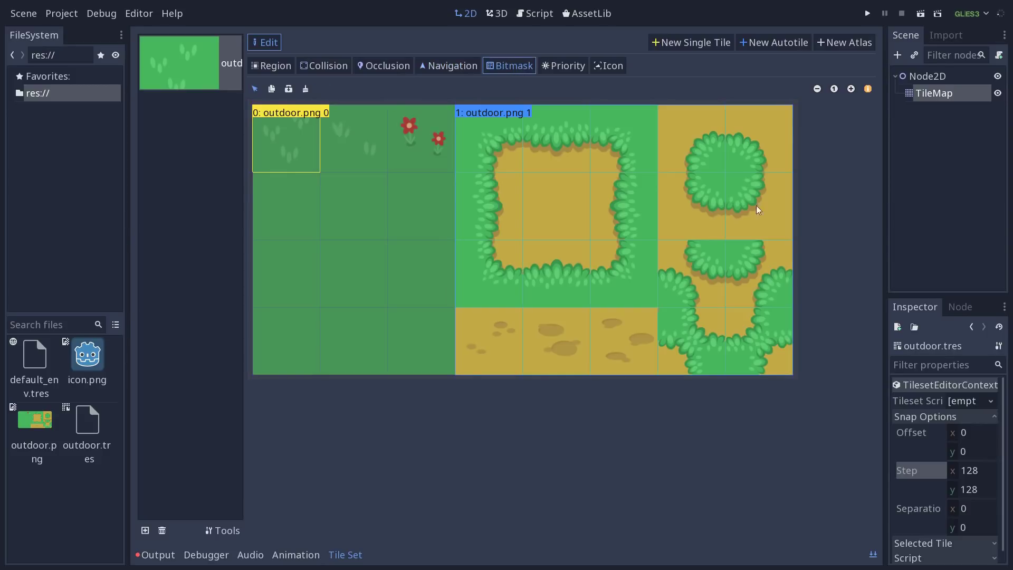
- Show the autotile's Selected Tile properties and make the Inspector taller and wider
{"action": "left_click", "coordinate": [953, 417]}
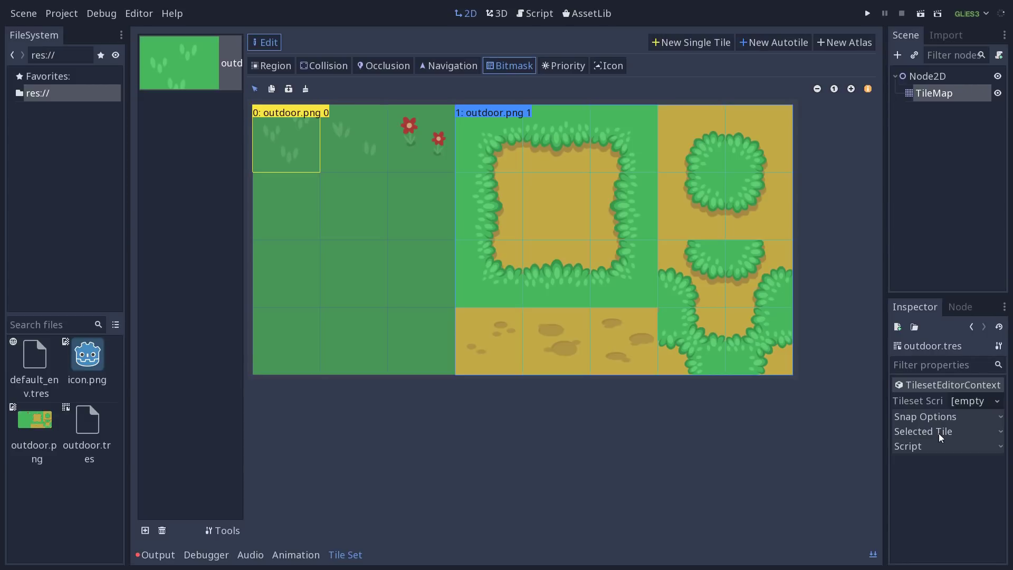
{"action": "left_click", "coordinate": [939, 433]}
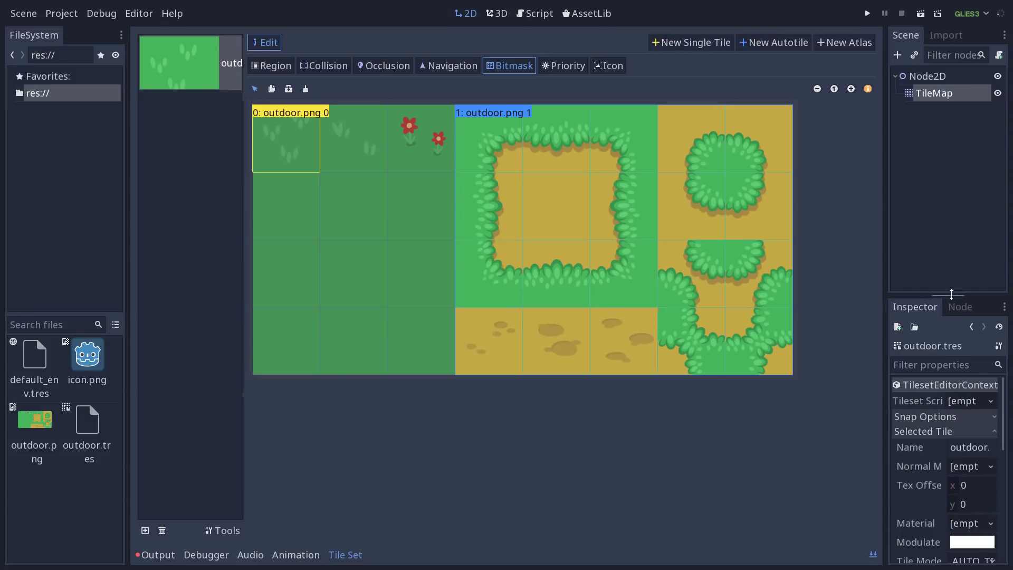
{"action": "left_click_drag", "start_coordinate": [953, 299], "coordinate": [952, 178]}
{"action": "left_click_drag", "start_coordinate": [886, 292], "coordinate": [831, 291]}
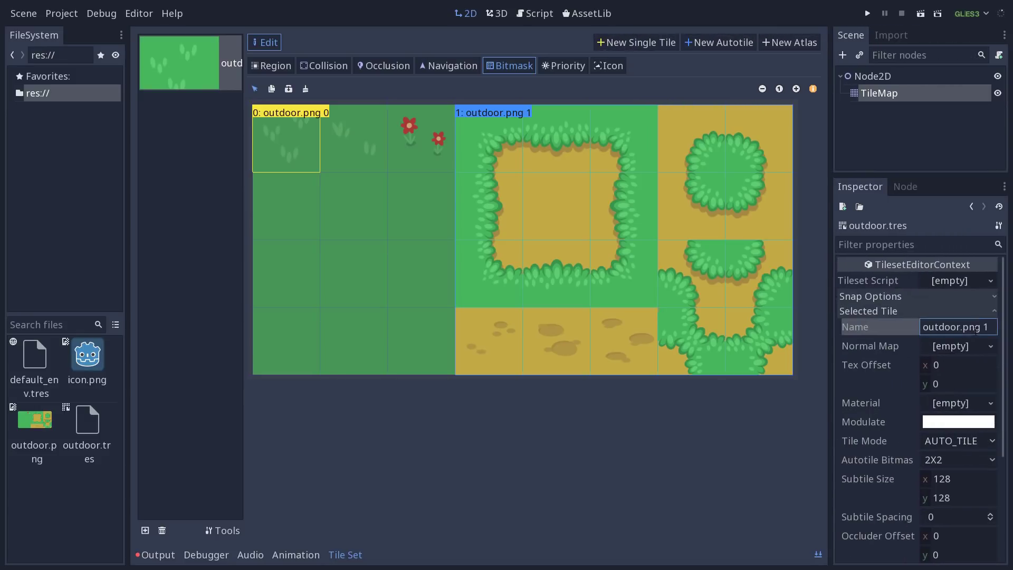
- Rename the selected autotile as dirt
{"action": "double_click", "coordinate": [976, 328]}
{"action": "type", "text": "dirt"}
{"action": "key", "text": "Return"}
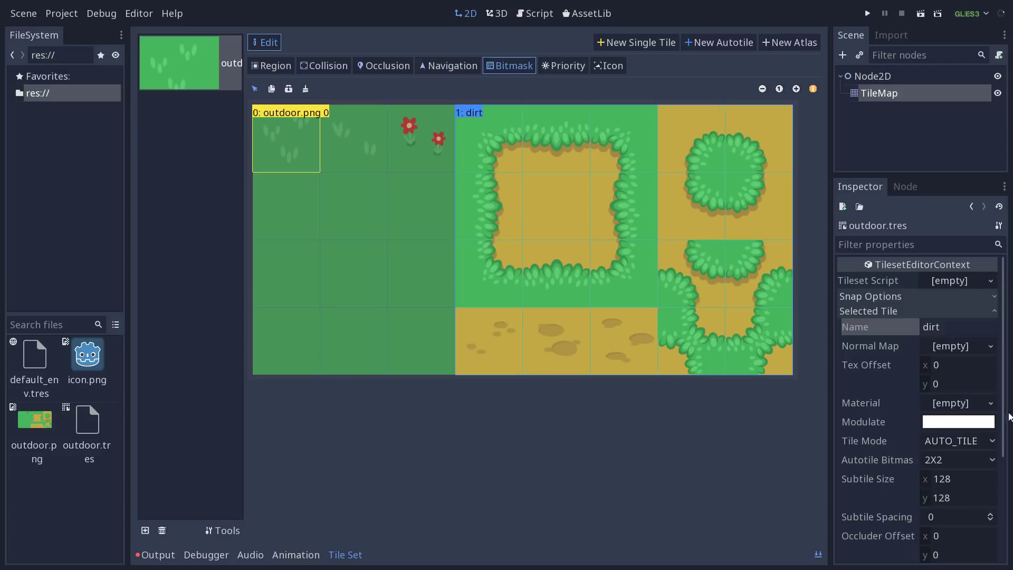
{"action": "scroll", "coordinate": [886, 465], "scroll_direction": "down", "scroll_amount": 1}
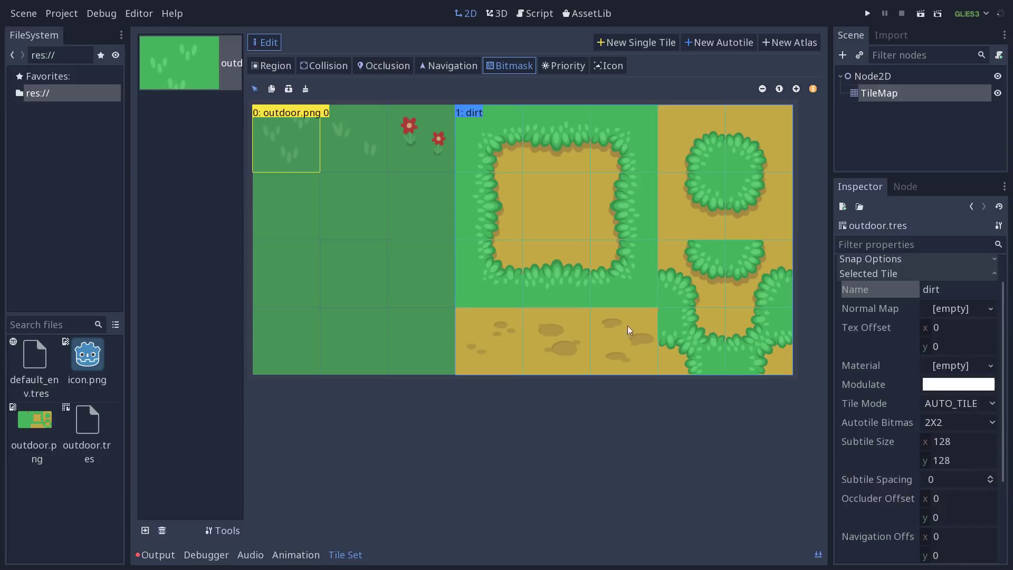
- Try painting and erasing bitmask areas over the dirt interior of the autotile's 3 by 3 bush-bordered block
{"action": "mouse_move", "coordinate": [502, 186]}
{"action": "left_mouse_down"}
{"action": "mouse_move", "coordinate": [595, 159]}
{"action": "mouse_move", "coordinate": [590, 262]}
{"action": "mouse_move", "coordinate": [534, 262]}
{"action": "mouse_move", "coordinate": [527, 175]}
{"action": "mouse_move", "coordinate": [584, 183]}
{"action": "left_mouse_up"}
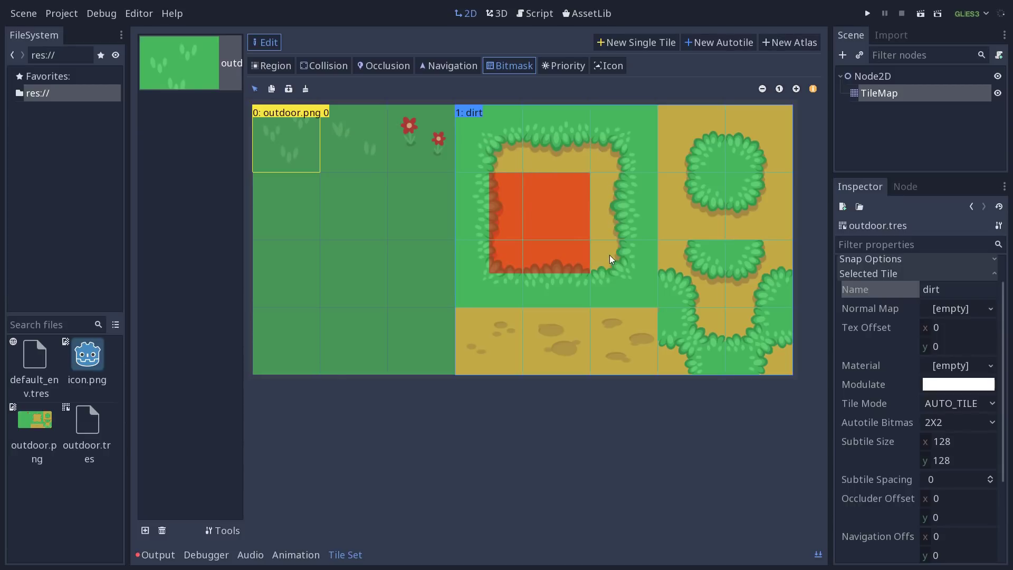
{"action": "mouse_move", "coordinate": [610, 256]}
{"action": "right_mouse_down"}
{"action": "mouse_move", "coordinate": [491, 260]}
{"action": "mouse_move", "coordinate": [492, 170]}
{"action": "mouse_move", "coordinate": [501, 222]}
{"action": "mouse_move", "coordinate": [522, 232]}
{"action": "mouse_move", "coordinate": [571, 198]}
{"action": "right_mouse_up"}
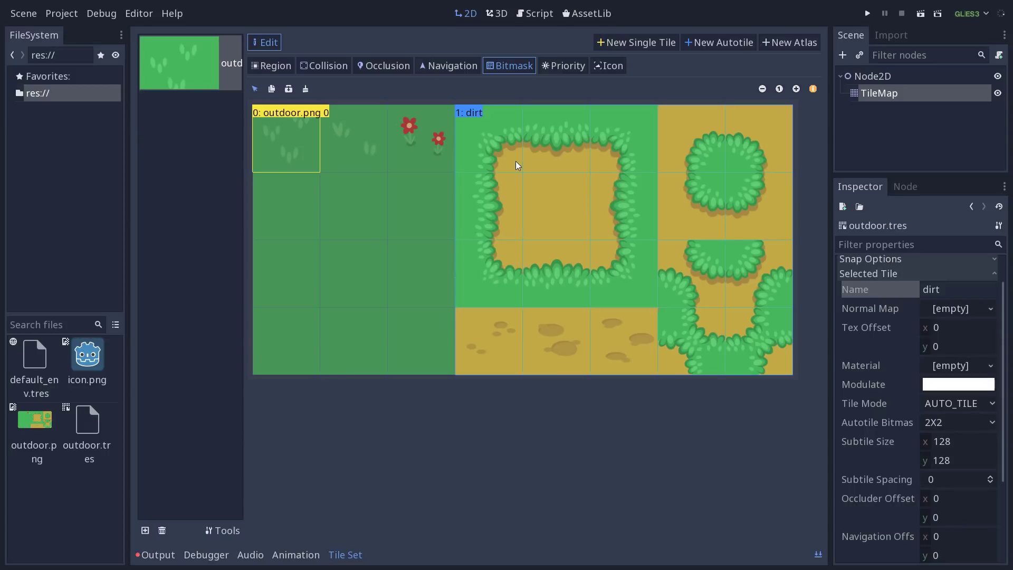
{"action": "left_click_drag", "start_coordinate": [516, 166], "coordinate": [510, 241]}
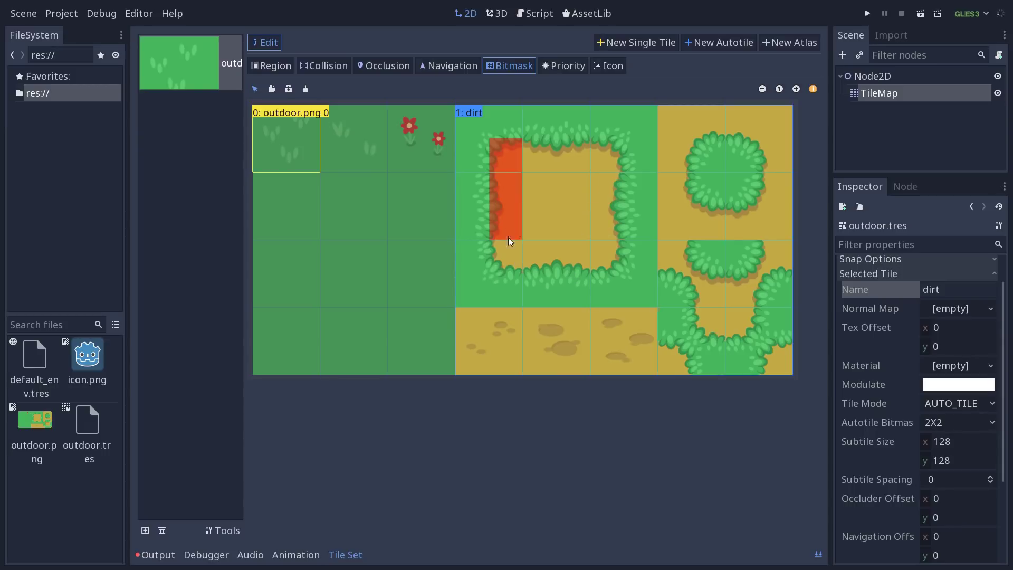
{"action": "mouse_move", "coordinate": [569, 255]}
{"action": "left_mouse_down"}
{"action": "mouse_move", "coordinate": [602, 247]}
{"action": "mouse_move", "coordinate": [602, 172]}
{"action": "mouse_move", "coordinate": [531, 165]}
{"action": "left_mouse_up"}
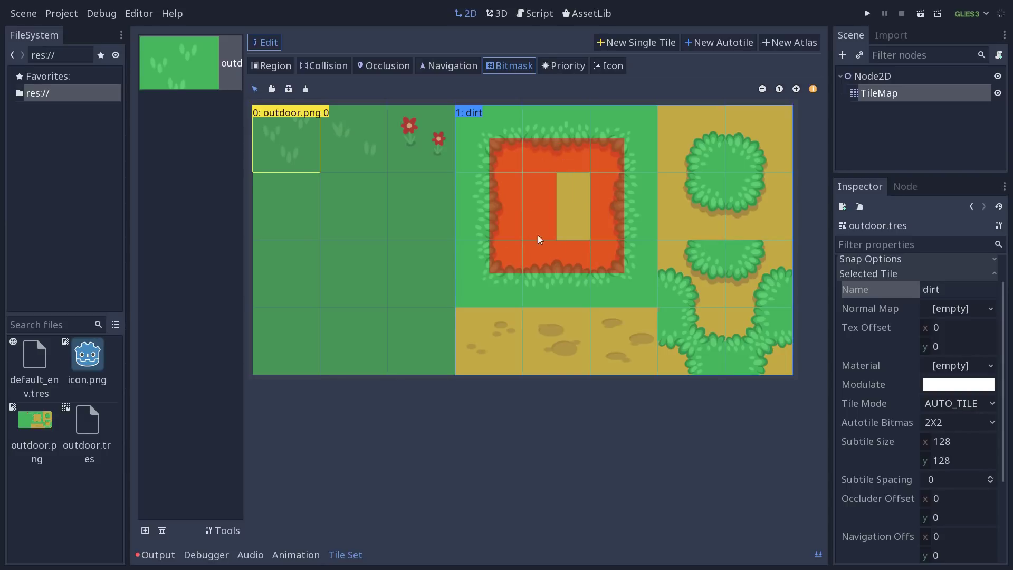
{"action": "left_click_drag", "start_coordinate": [539, 239], "coordinate": [567, 186]}
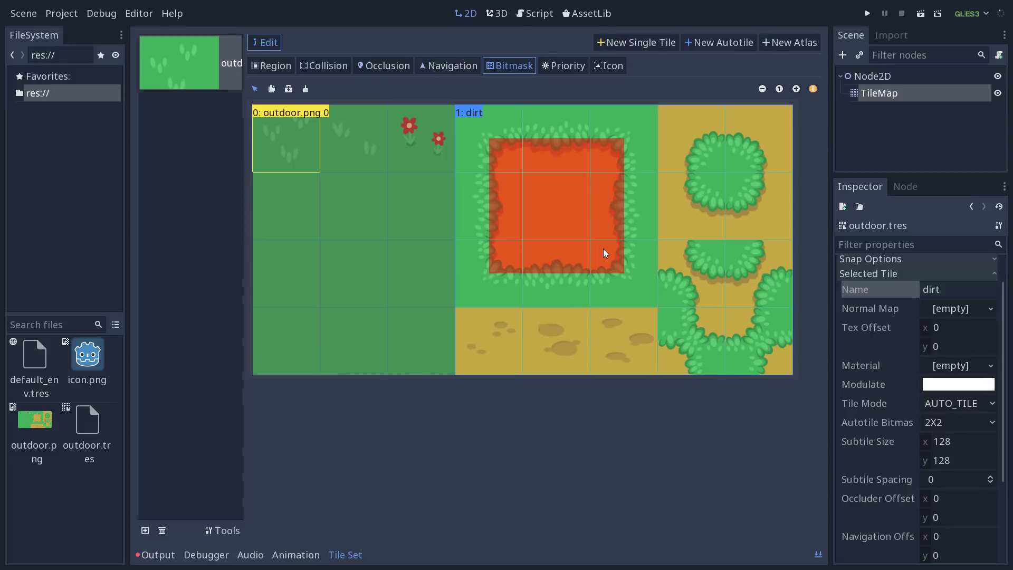
{"action": "mouse_move", "coordinate": [607, 258]}
{"action": "right_mouse_down"}
{"action": "mouse_move", "coordinate": [616, 155]}
{"action": "mouse_move", "coordinate": [520, 163]}
{"action": "mouse_move", "coordinate": [564, 249]}
{"action": "right_mouse_up"}
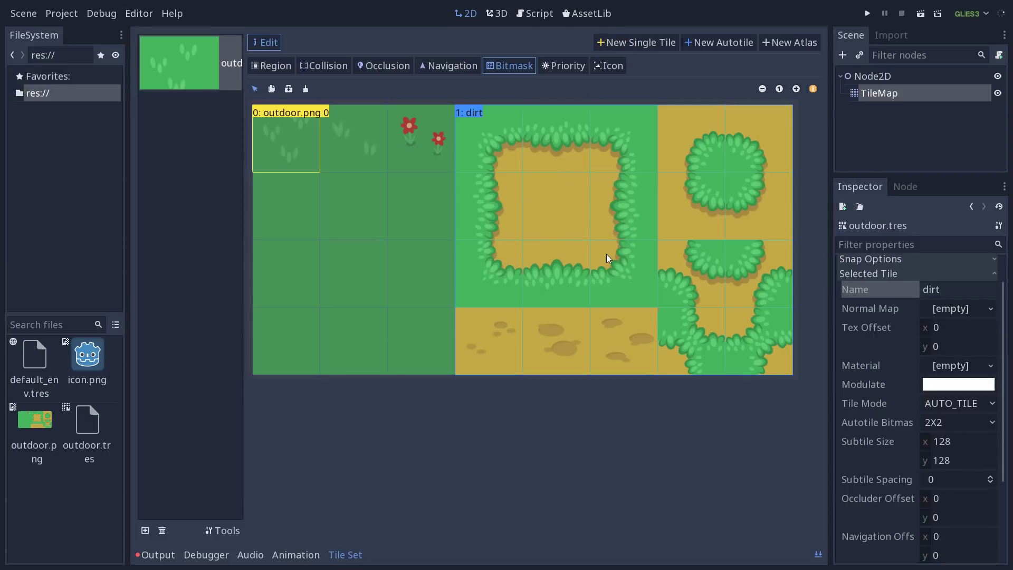
- Paint the bitmask over the whole dirt interior of the 3 by 3 bush-bordered block
{"action": "mouse_move", "coordinate": [606, 254]}
{"action": "left_mouse_down"}
{"action": "mouse_move", "coordinate": [516, 262]}
{"action": "mouse_move", "coordinate": [506, 170]}
{"action": "mouse_move", "coordinate": [591, 156]}
{"action": "mouse_move", "coordinate": [592, 215]}
{"action": "left_mouse_up"}
{"action": "mouse_move", "coordinate": [537, 231]}
{"action": "left_mouse_down"}
{"action": "mouse_move", "coordinate": [530, 197]}
{"action": "mouse_move", "coordinate": [567, 187]}
{"action": "left_mouse_up"}
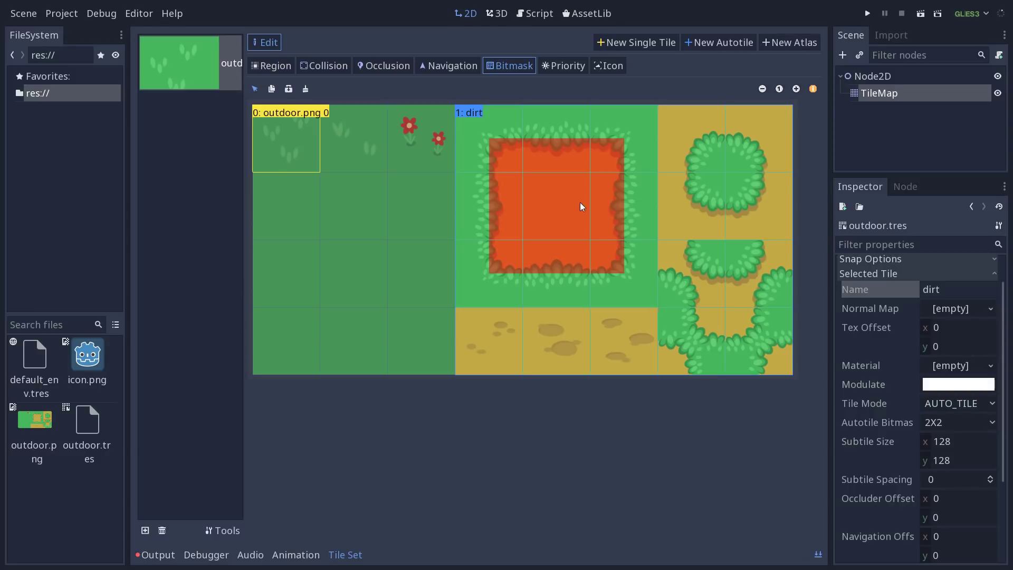
- Set the dirt autotile's subtile size to 64 by 64
{"action": "left_click", "coordinate": [973, 441]}
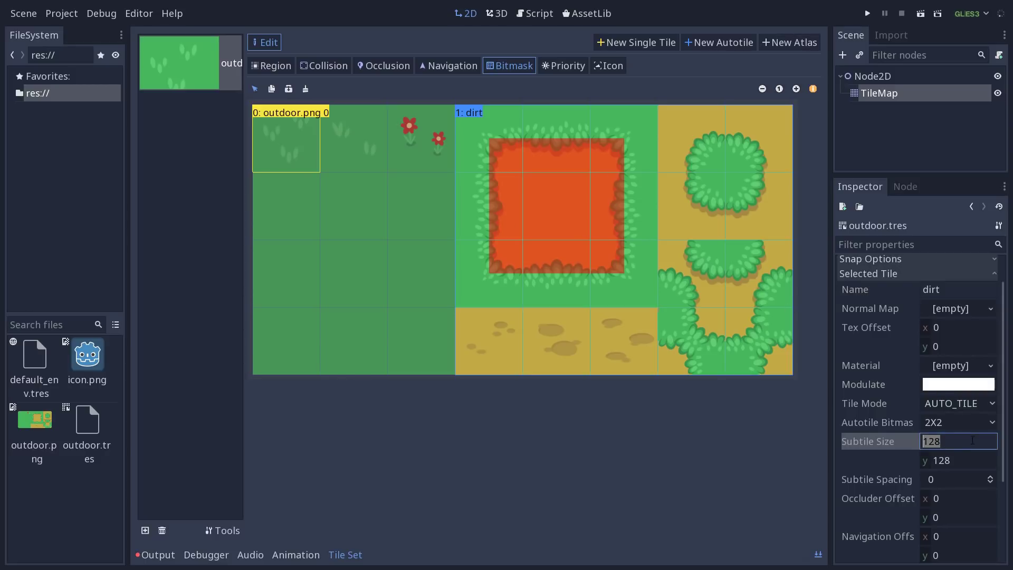
{"action": "type", "text": "64"}
{"action": "key", "text": "Return"}
{"action": "key", "text": "Tab"}
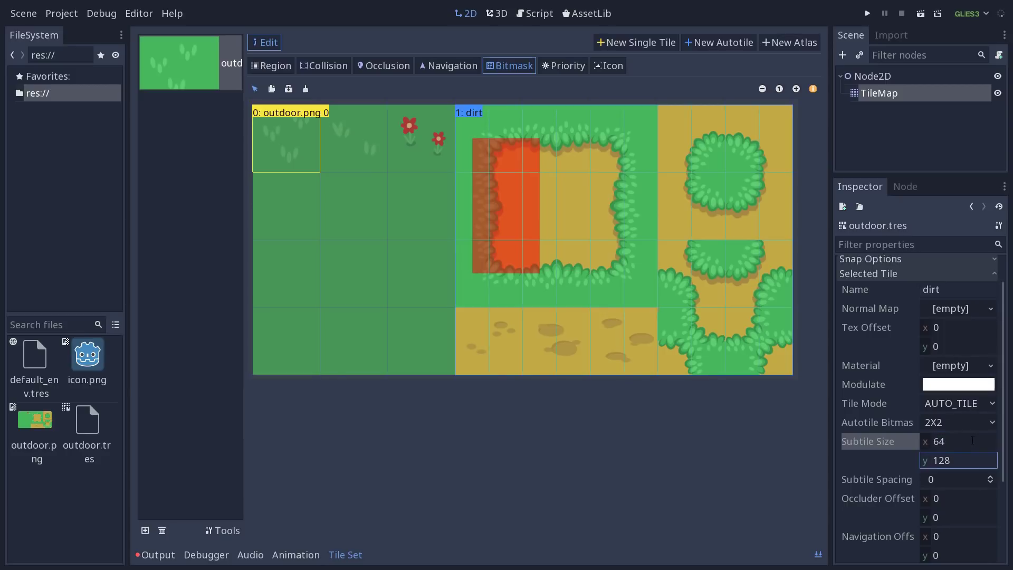
{"action": "type", "text": "64"}
{"action": "key", "text": "Return"}
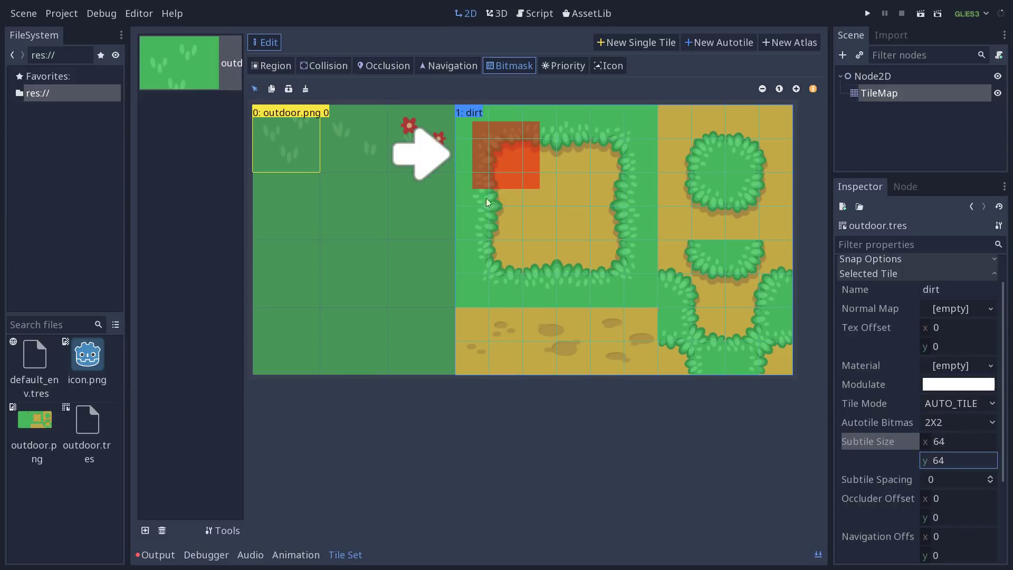
- Set the dirt autotile's subtile size back to 128 by 128
{"action": "left_click", "coordinate": [963, 441]}
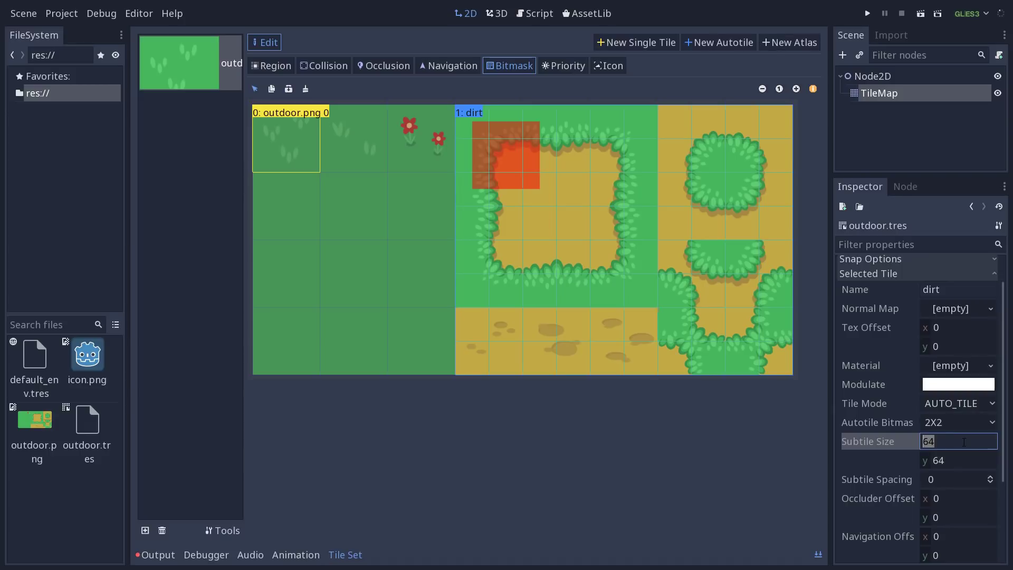
{"action": "type", "text": "128"}
{"action": "key", "text": "Return"}
{"action": "key", "text": "Tab"}
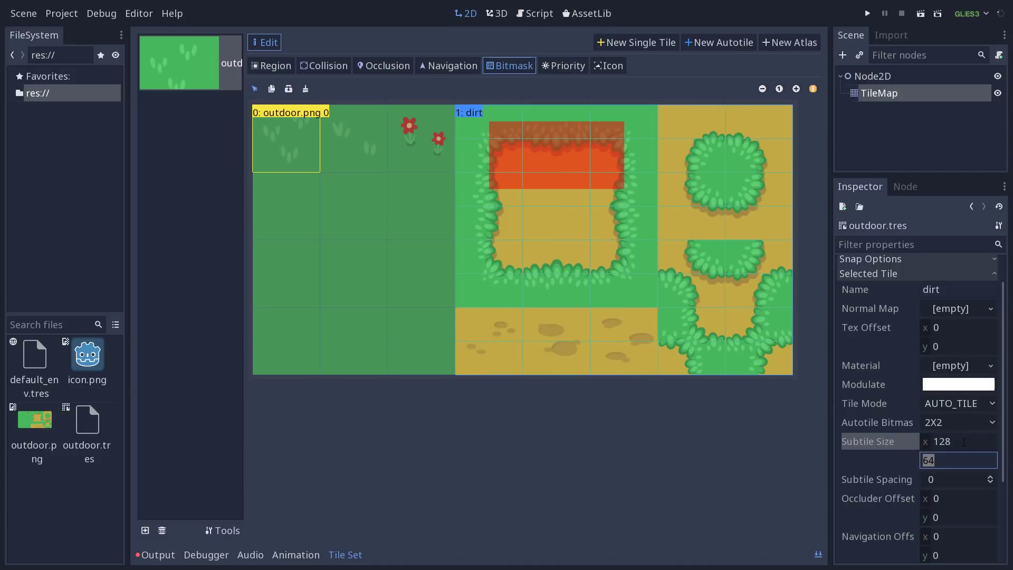
{"action": "type", "text": "128"}
{"action": "key", "text": "Return"}
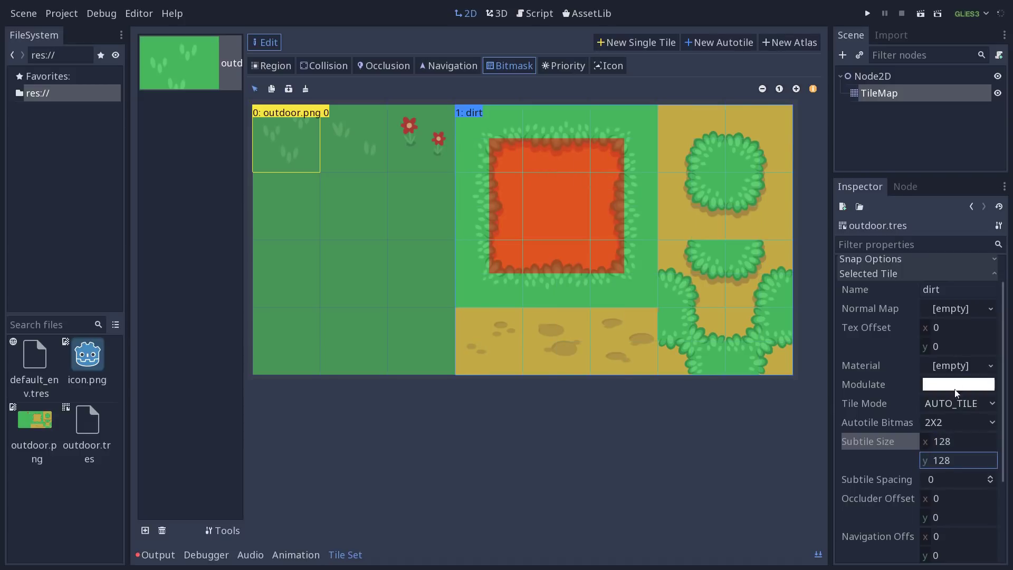
- Paint the bitmask over the remaining dirt: around the bushes in the texture's two rightmost columns and across the three spotted dirt subtiles
{"action": "left_click", "coordinate": [958, 271]}
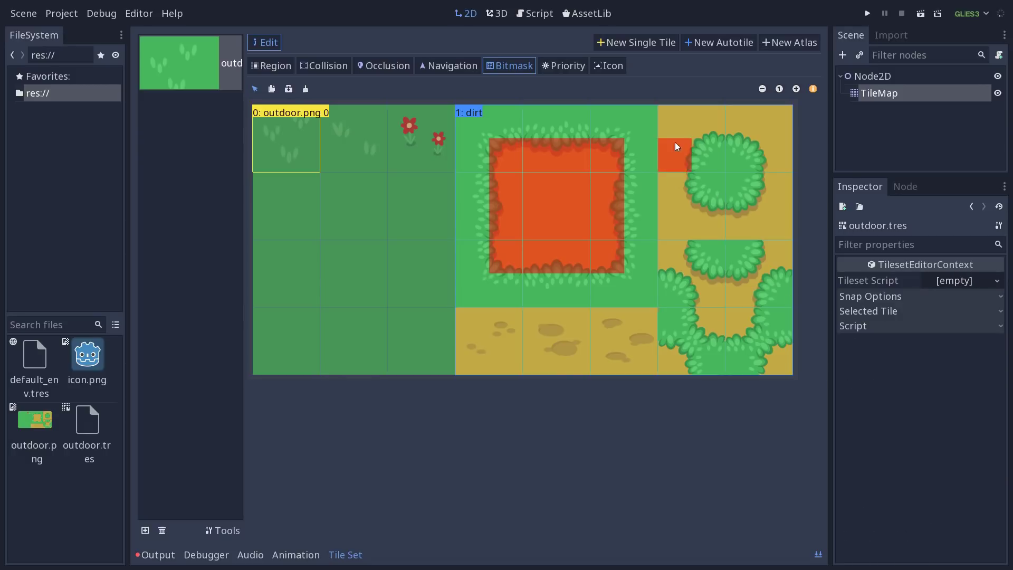
{"action": "mouse_move", "coordinate": [676, 141]}
{"action": "left_mouse_down"}
{"action": "mouse_move", "coordinate": [688, 211]}
{"action": "mouse_move", "coordinate": [730, 217]}
{"action": "left_mouse_up"}
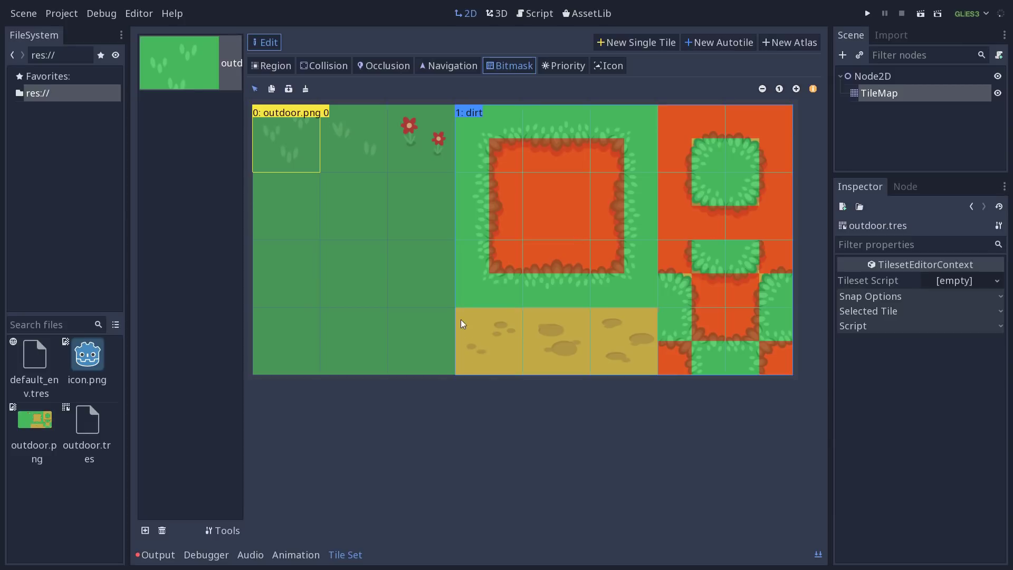
{"action": "mouse_move", "coordinate": [461, 319]}
{"action": "left_mouse_down"}
{"action": "mouse_move", "coordinate": [466, 365]}
{"action": "mouse_move", "coordinate": [570, 369]}
{"action": "mouse_move", "coordinate": [637, 348]}
{"action": "mouse_move", "coordinate": [486, 327]}
{"action": "left_mouse_up"}
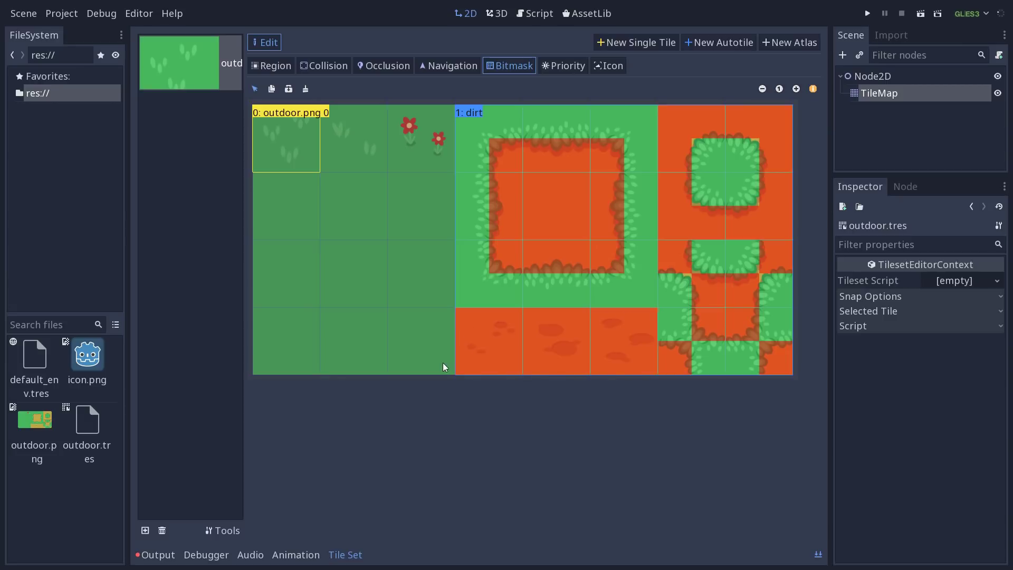
- Set the priority of the middle spotted dirt subtile to 8 and raise it to 22
{"action": "left_click", "coordinate": [562, 68]}
{"action": "left_click", "coordinate": [557, 193]}
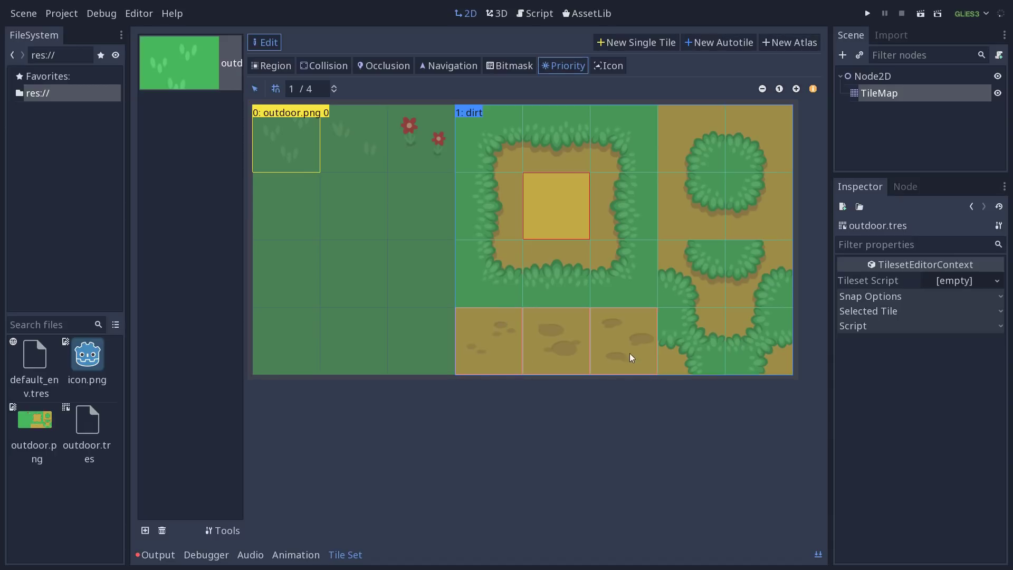
{"action": "left_click", "coordinate": [577, 338]}
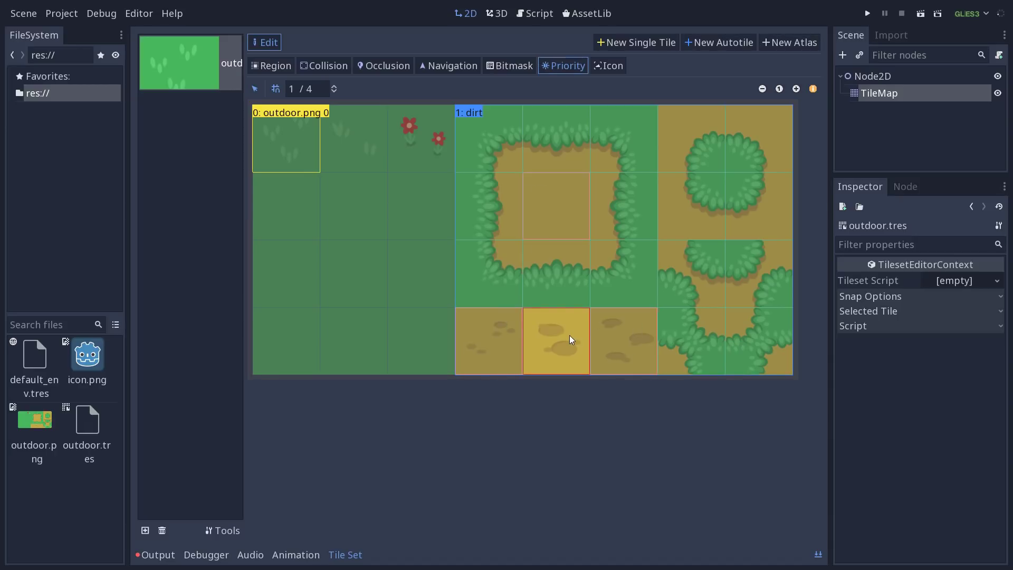
{"action": "left_click", "coordinate": [302, 89]}
{"action": "type", "text": "8"}
{"action": "key", "text": "Return"}
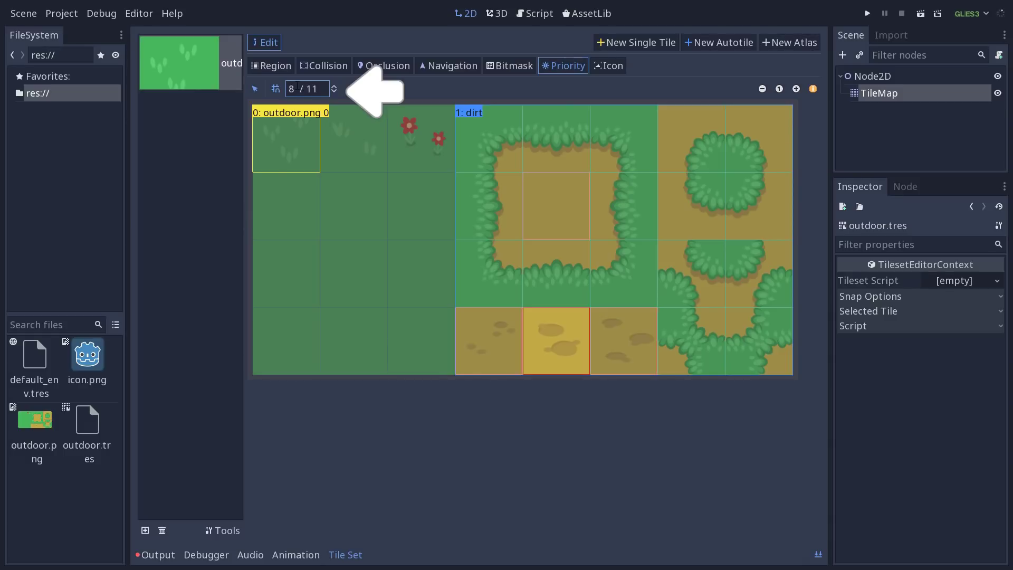
{"action": "scroll", "coordinate": [296, 87], "scroll_direction": "up", "scroll_amount": 17}
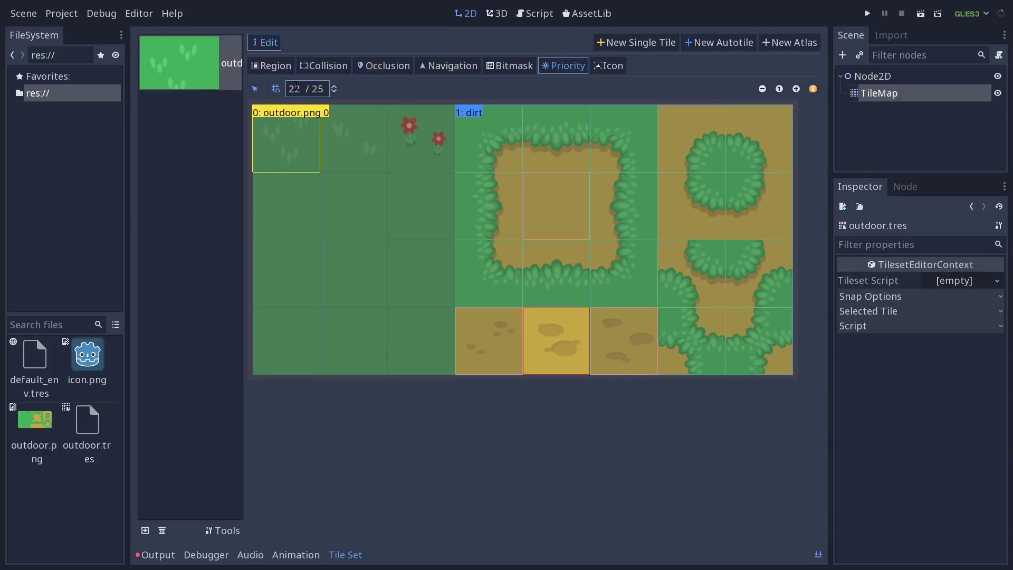
- Reset the middle spotted dirt subtile's priority to 1 and raise the plain dirt subtile inside the bush frame to priority 50
{"action": "scroll", "coordinate": [295, 88], "scroll_direction": "down", "scroll_amount": 20}
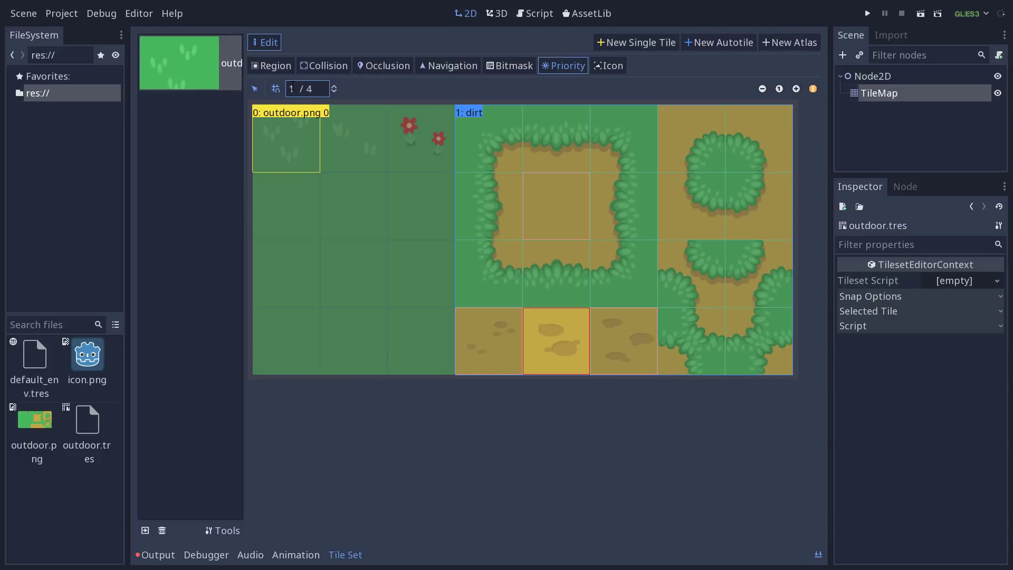
{"action": "left_click", "coordinate": [568, 212]}
{"action": "scroll", "coordinate": [327, 87], "scroll_direction": "up", "scroll_amount": 20}
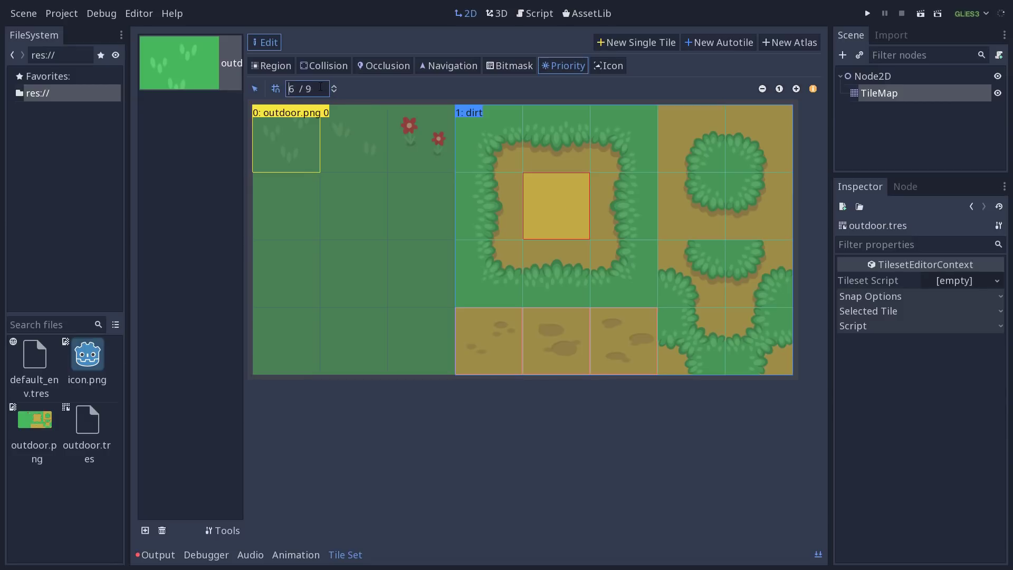
{"action": "scroll", "coordinate": [323, 89], "scroll_direction": "up", "scroll_amount": 18}
{"action": "scroll", "coordinate": [290, 88], "scroll_direction": "up", "scroll_amount": 10}
{"action": "left_click", "coordinate": [562, 193]}
{"action": "double_click", "coordinate": [298, 91]}
- Raise the priority of the leftmost spotted dirt subtile by 1 and check the priorities of the other dirt subtiles
{"action": "left_click", "coordinate": [483, 338]}
{"action": "left_click", "coordinate": [554, 339]}
{"action": "left_click", "coordinate": [619, 339]}
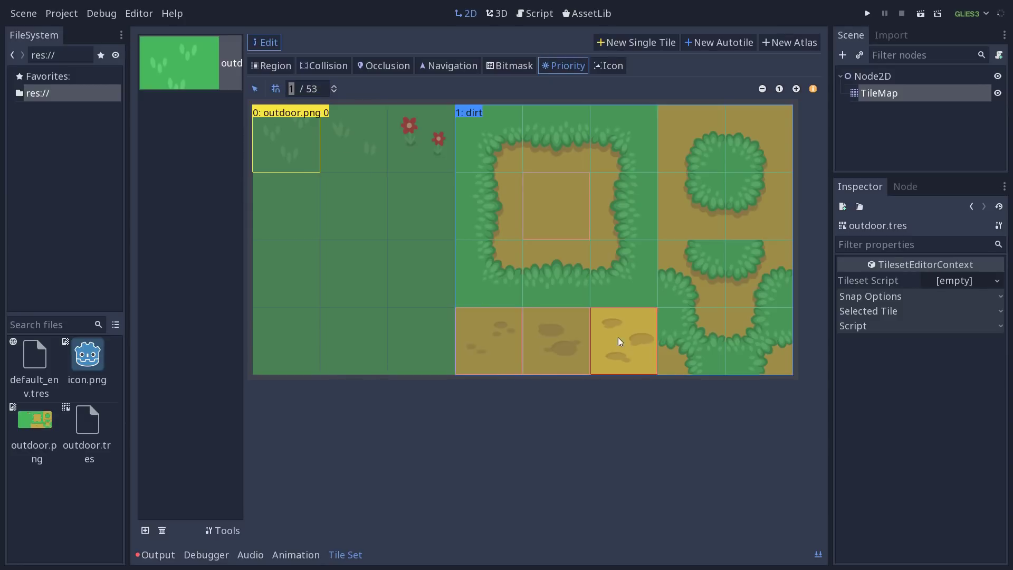
{"action": "left_click", "coordinate": [486, 340]}
{"action": "left_click", "coordinate": [312, 90]}
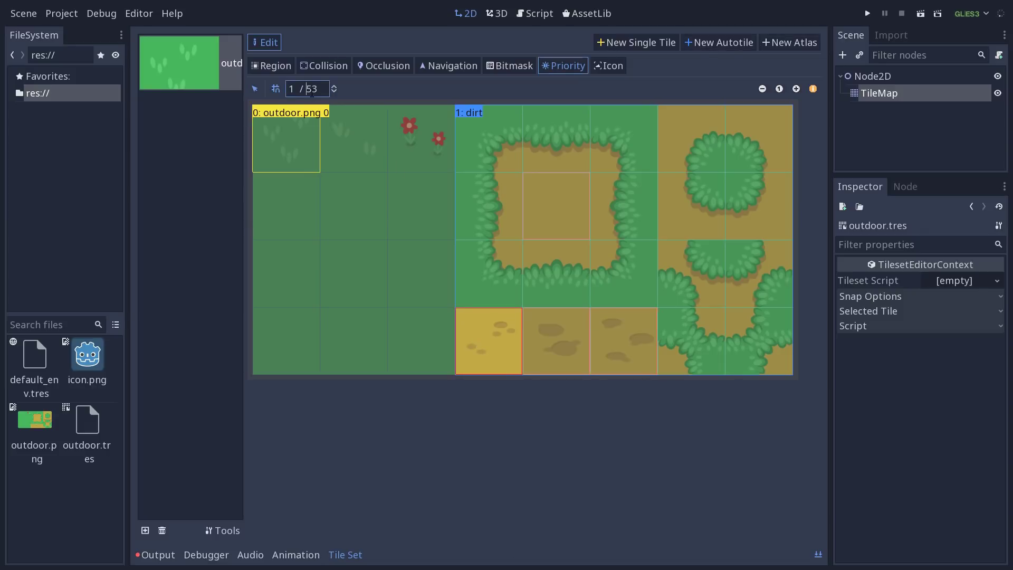
{"action": "scroll", "coordinate": [312, 90], "scroll_direction": "up", "scroll_amount": 1}
{"action": "left_click", "coordinate": [575, 341]}
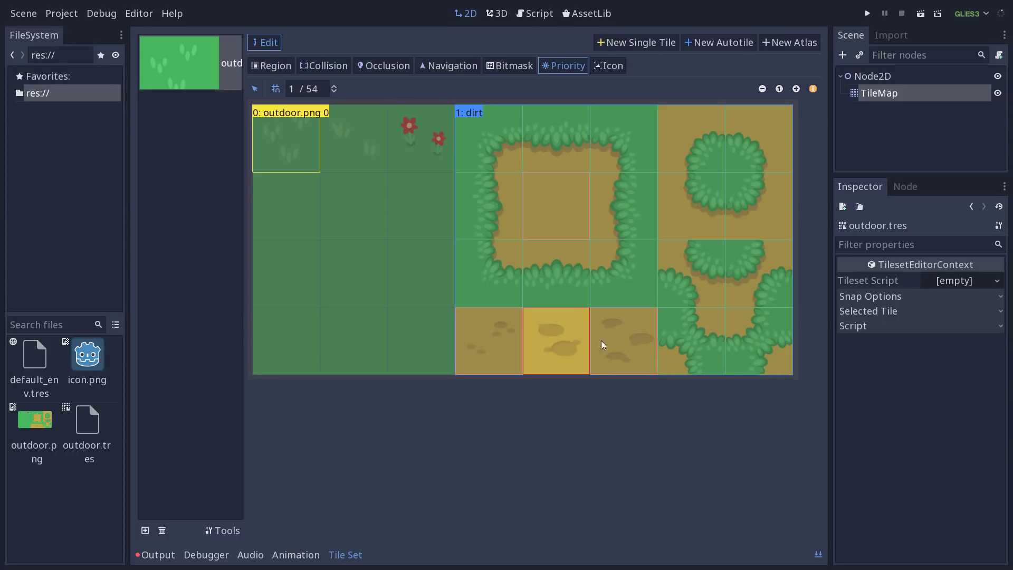
{"action": "left_click", "coordinate": [631, 342]}
{"action": "left_click", "coordinate": [568, 202]}
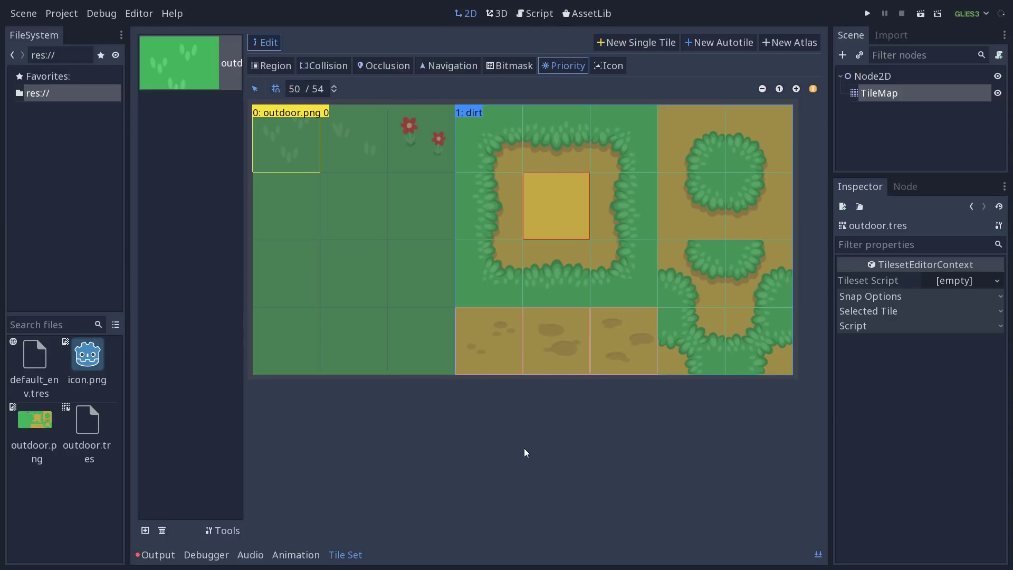
- Set the plain dirt subtile inside the bush frame as the dirt autotile's icon
{"action": "left_click", "coordinate": [621, 66]}
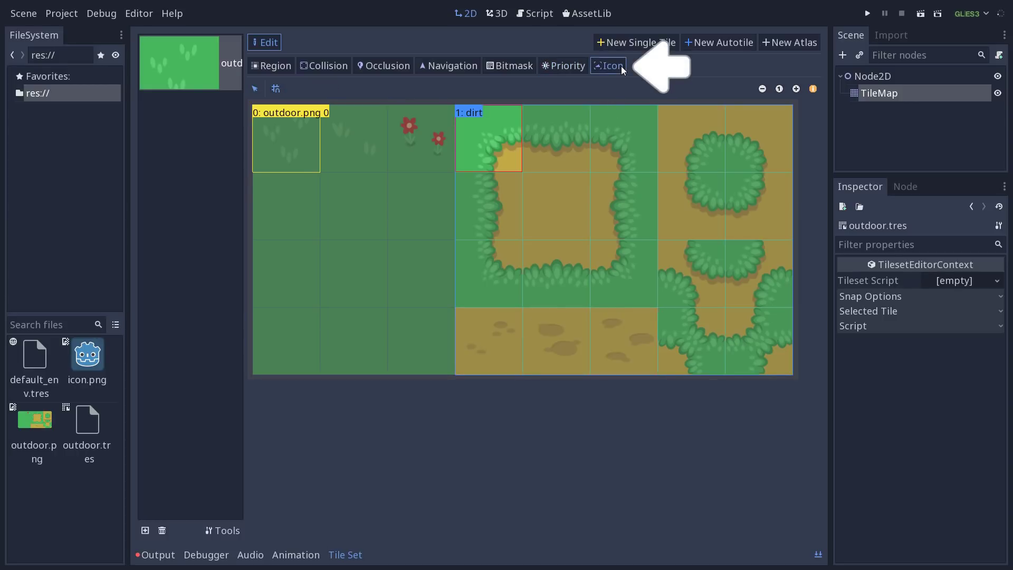
{"action": "left_click", "coordinate": [565, 204]}
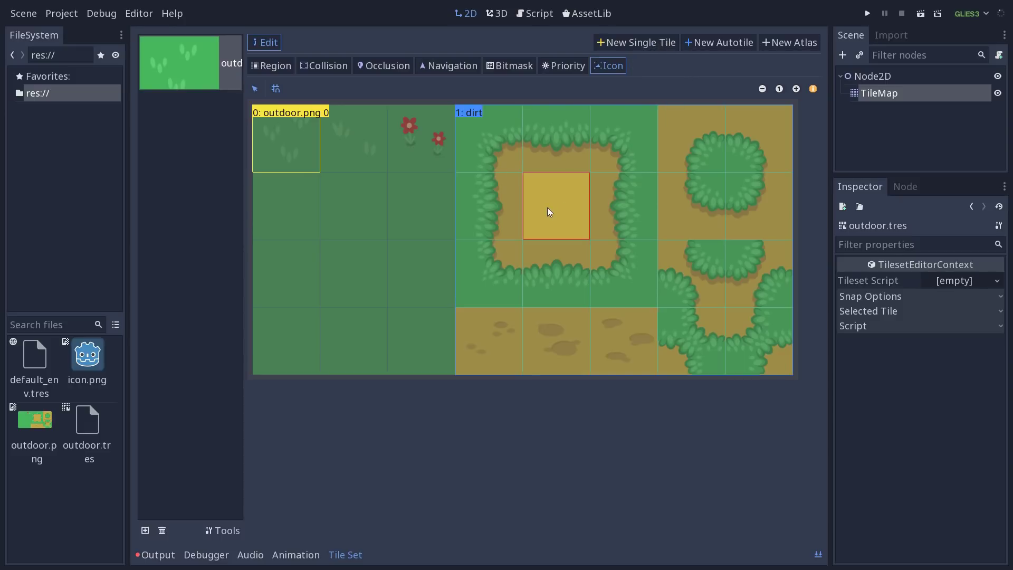
- Rename the single tile outdoor.png 0 as grass
{"action": "left_click", "coordinate": [295, 112]}
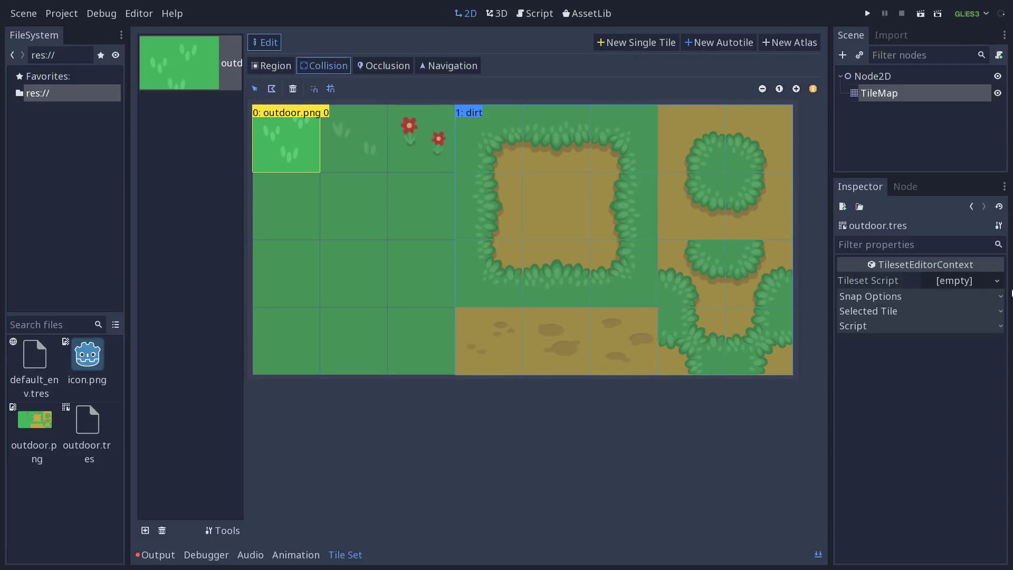
{"action": "left_click", "coordinate": [908, 311]}
{"action": "left_click", "coordinate": [956, 327]}
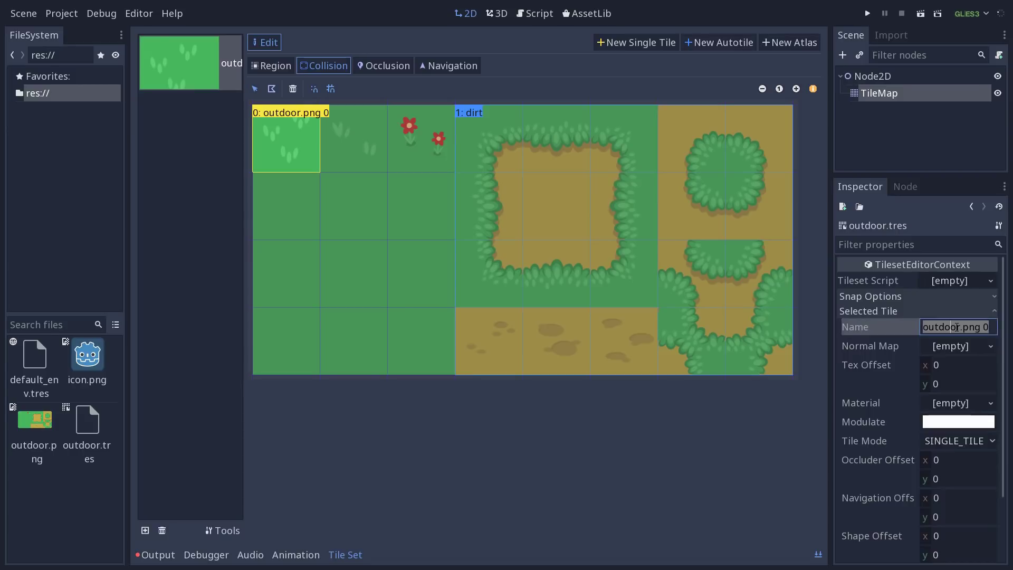
{"action": "type", "text": "grass"}
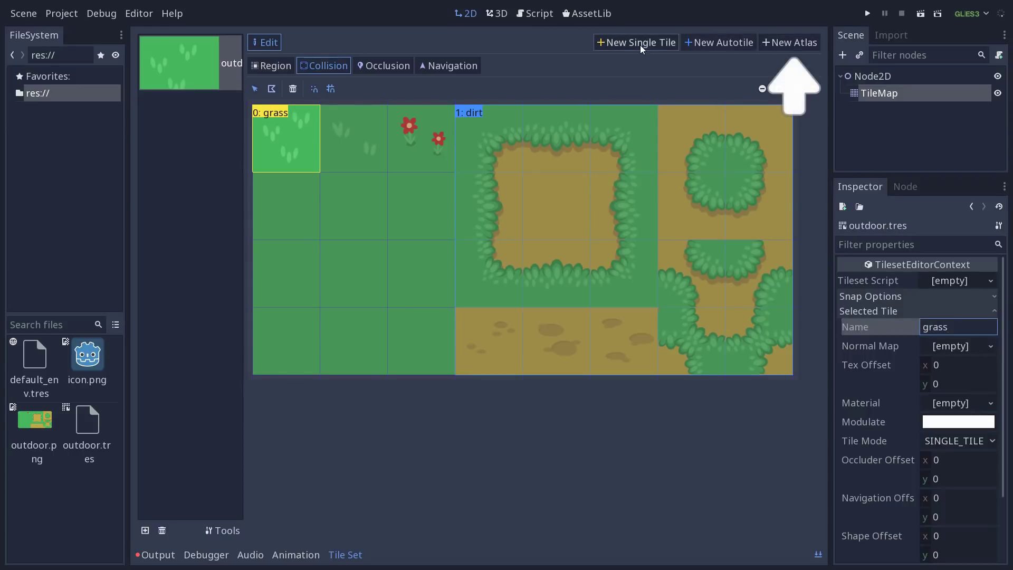
- Create an atlas over the upper 3-by-2 block of grass and flower cells and name it grass
{"action": "left_click", "coordinate": [773, 46]}
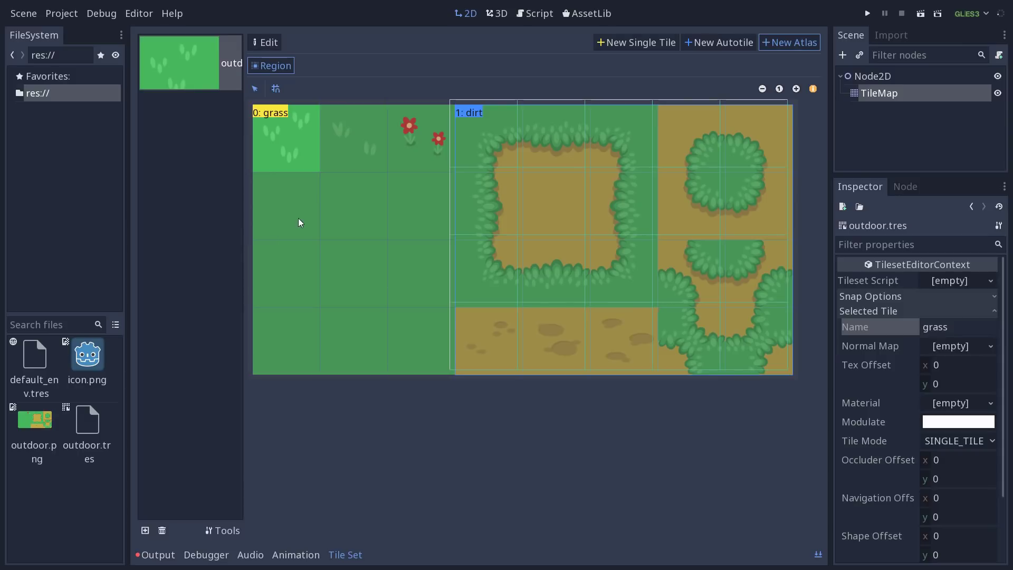
{"action": "left_click_drag", "start_coordinate": [280, 124], "coordinate": [418, 210]}
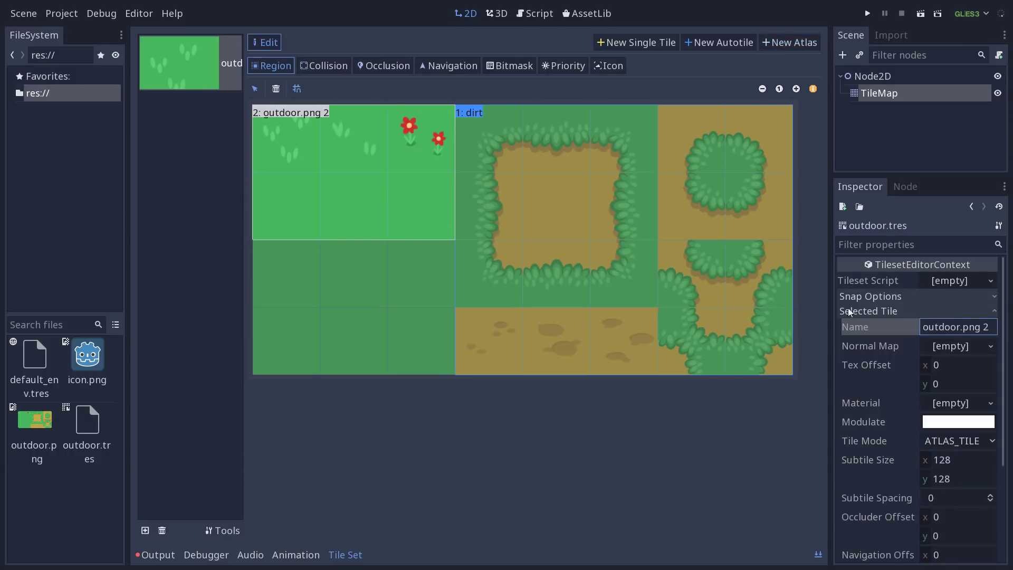
{"action": "left_click", "coordinate": [940, 327]}
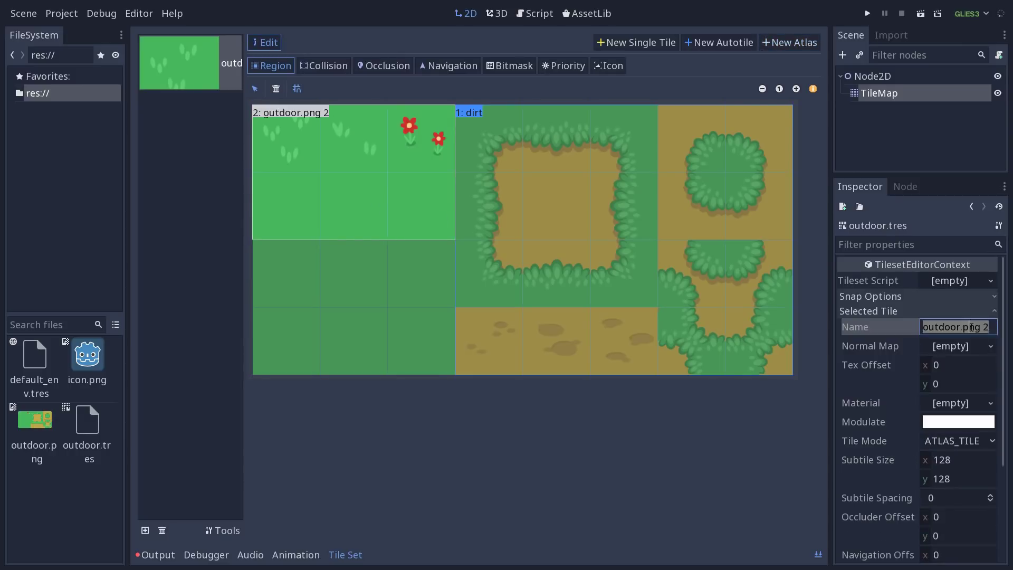
{"action": "type", "text": "grass"}
{"action": "key", "text": "Return"}
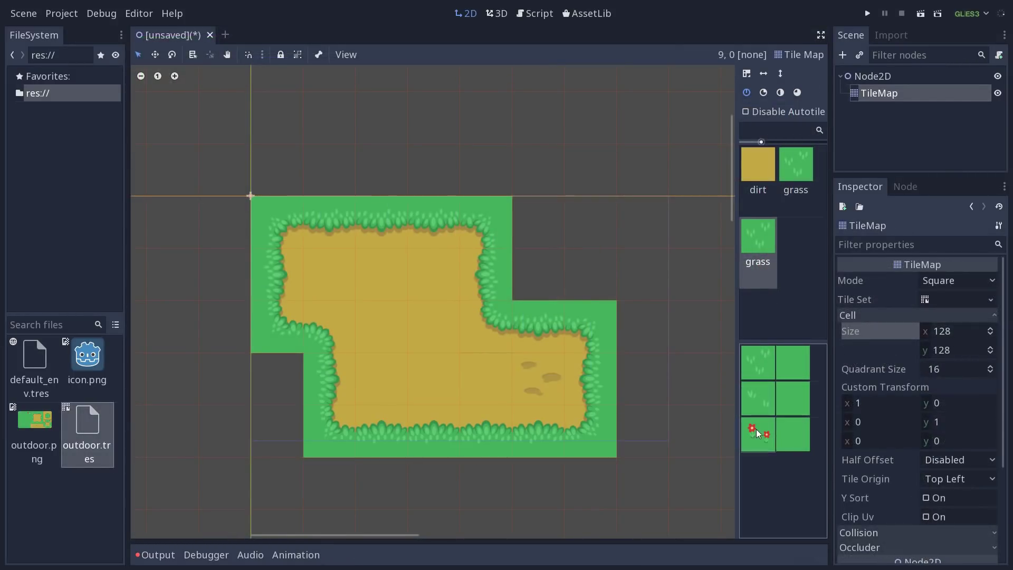
- Paint tufted and plain tiles from the grass atlas beside the dirt patch in the TileMap
{"action": "mouse_move", "coordinate": [512, 252]}
{"action": "left_mouse_down"}
{"action": "mouse_move", "coordinate": [569, 222]}
{"action": "mouse_move", "coordinate": [612, 256]}
{"action": "left_mouse_up"}
{"action": "mouse_move", "coordinate": [629, 215]}
{"action": "left_mouse_down"}
{"action": "mouse_move", "coordinate": [686, 272]}
{"action": "mouse_move", "coordinate": [682, 232]}
{"action": "left_mouse_up"}
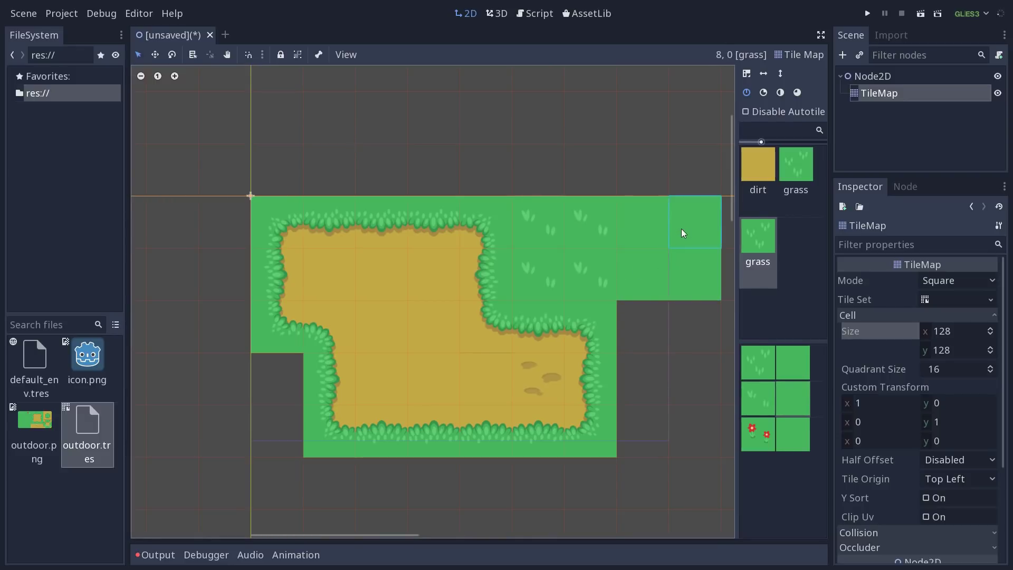
- Return to the TileMap node and assign outdoor.tres as its Tile Set, collapsing the resource's properties
{"action": "left_click", "coordinate": [952, 303]}
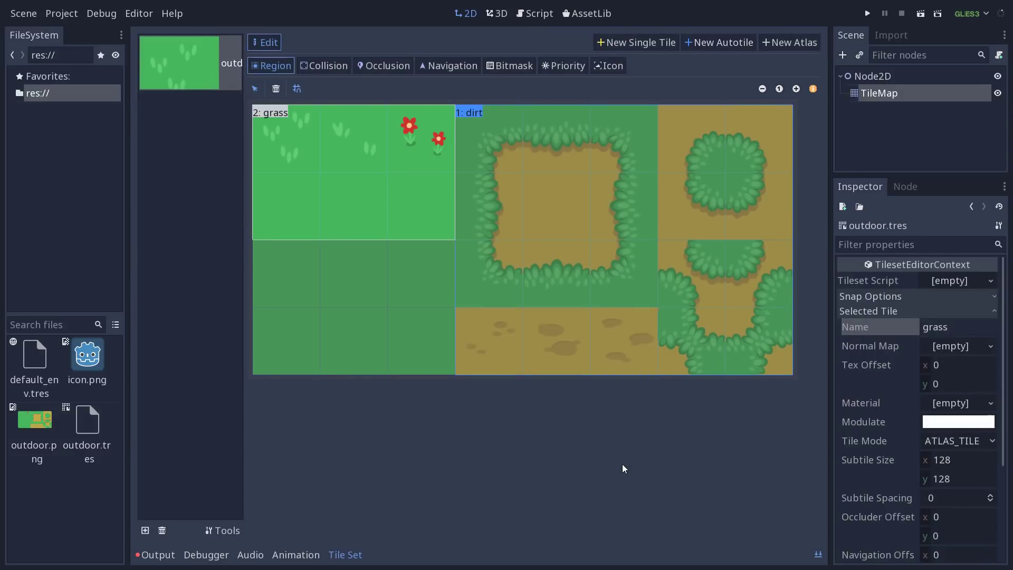
{"action": "left_click", "coordinate": [999, 226]}
{"action": "left_click", "coordinate": [926, 291]}
{"action": "left_click", "coordinate": [901, 94]}
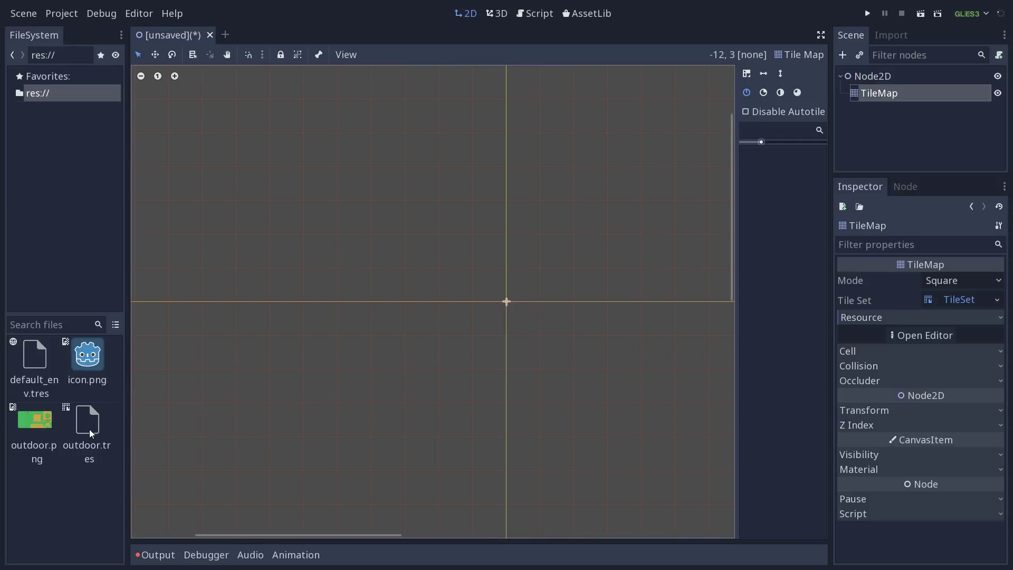
{"action": "left_click_drag", "start_coordinate": [90, 426], "coordinate": [953, 300]}
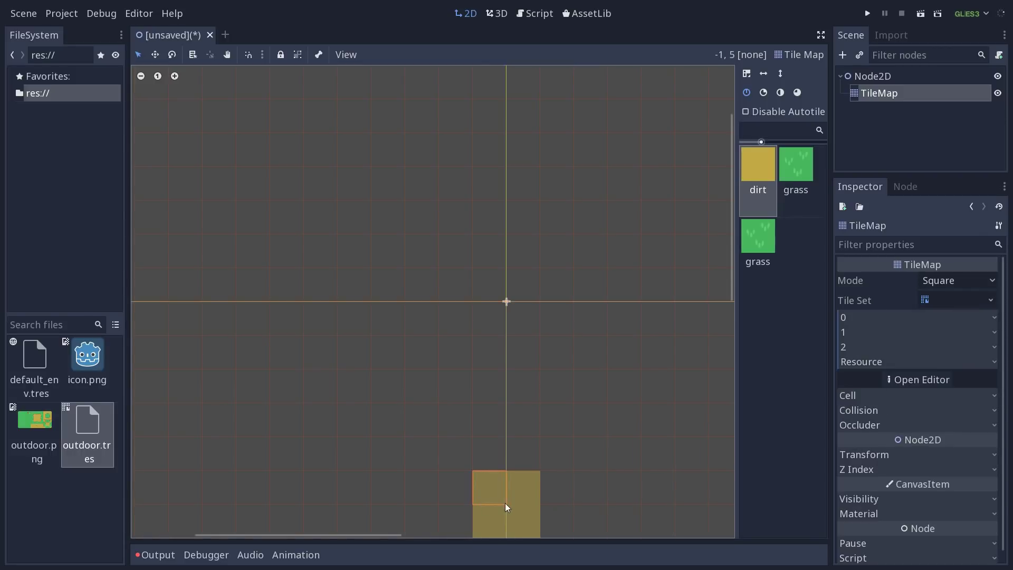
{"action": "left_click", "coordinate": [992, 301]}
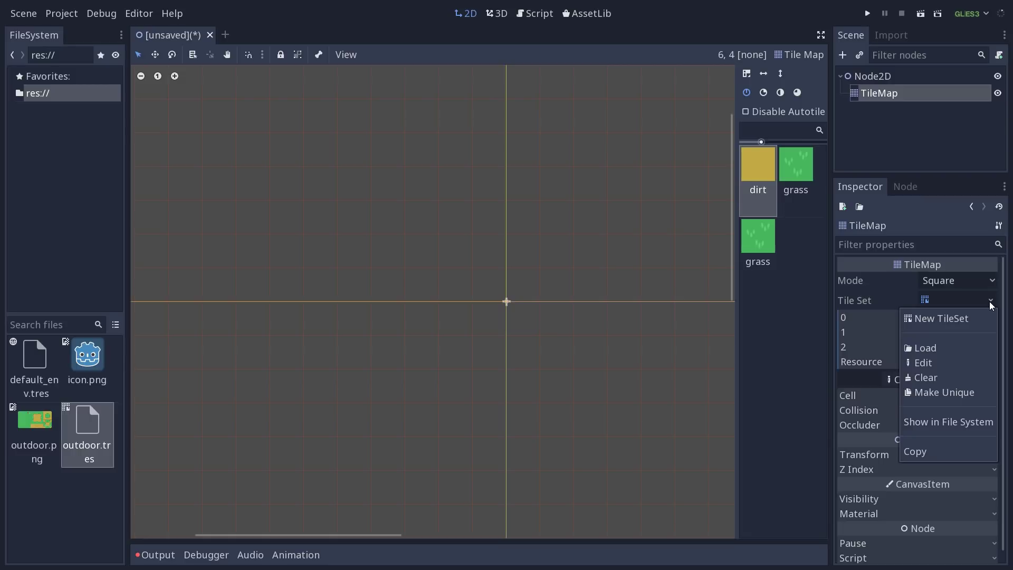
{"action": "left_click", "coordinate": [959, 302]}
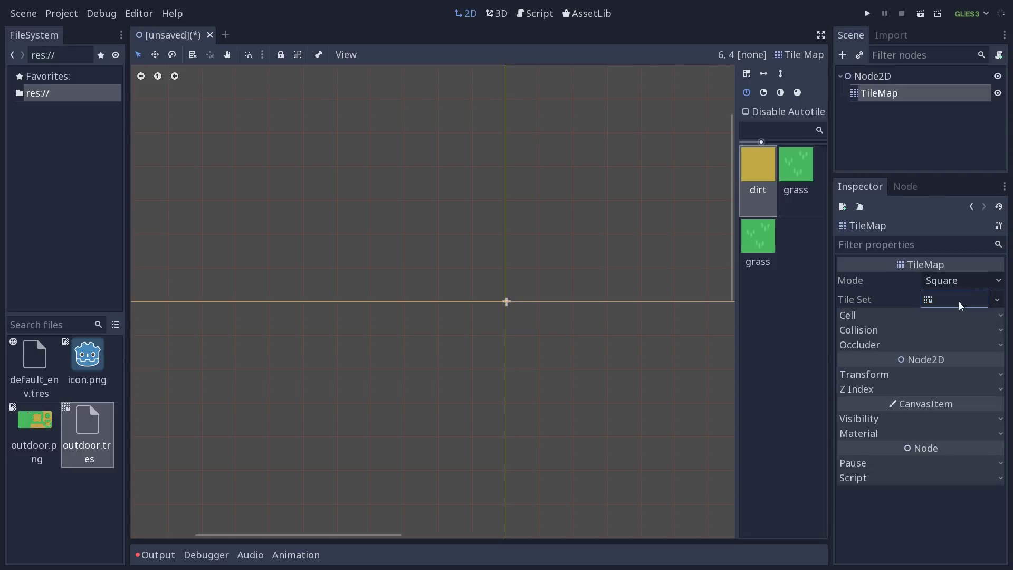
- Set the TileMap's cell size to 128 by 128
{"action": "left_click", "coordinate": [879, 315]}
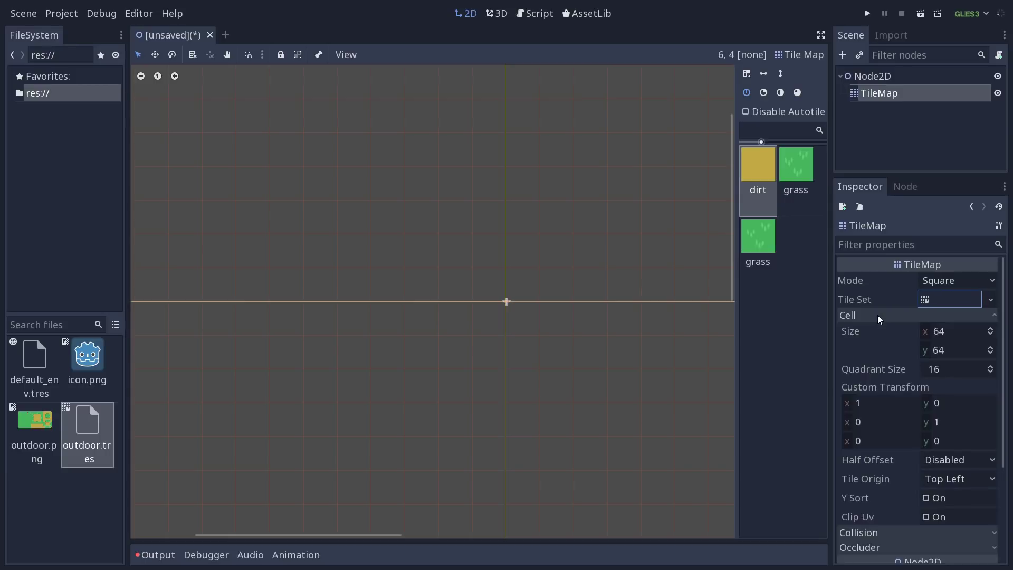
{"action": "left_click", "coordinate": [953, 330]}
{"action": "type", "text": "128"}
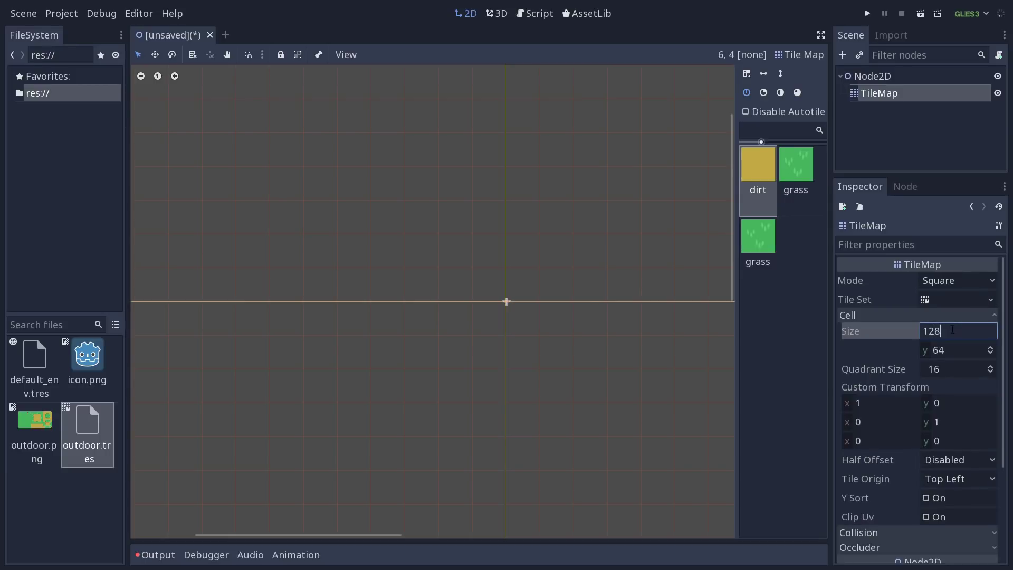
{"action": "key", "text": "Return"}
{"action": "key", "text": "Tab"}
{"action": "type", "text": "128"}
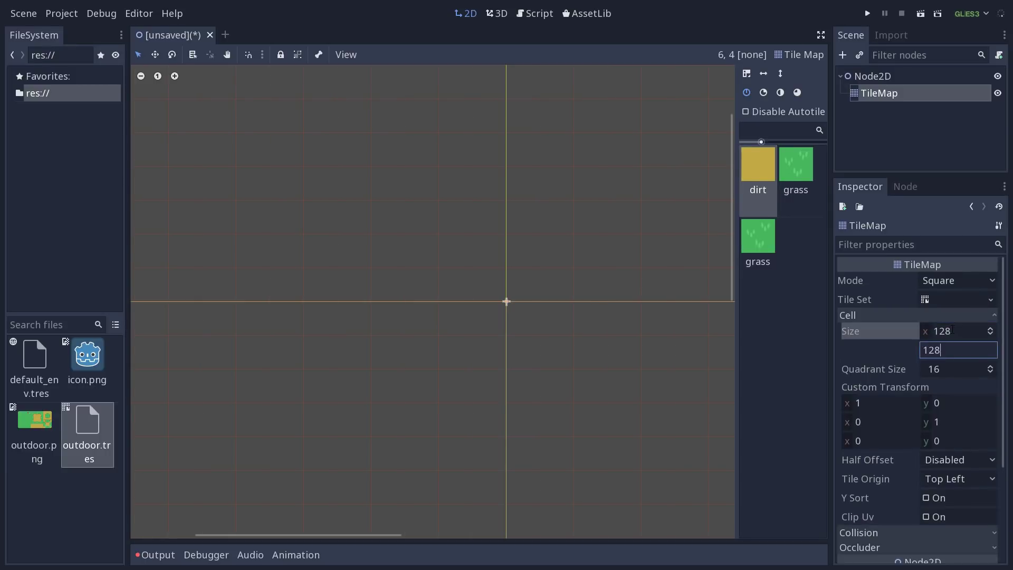
{"action": "key", "text": "Return"}
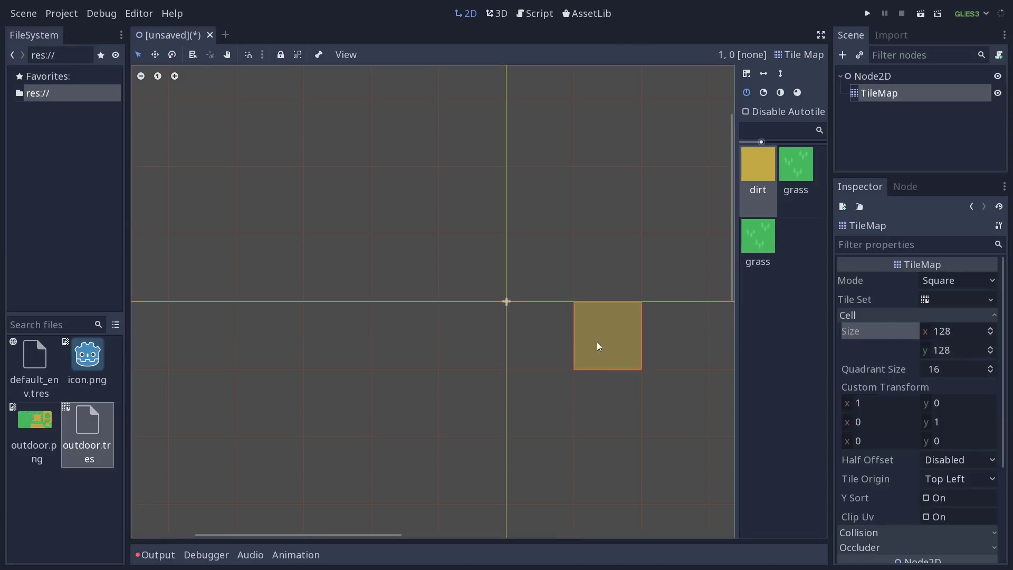
- Paint a stepped patch of the dirt autotile on the TileMap, starting at the origin and extending down and right
{"action": "middle_click_drag", "start_coordinate": [626, 344], "coordinate": [306, 223]}
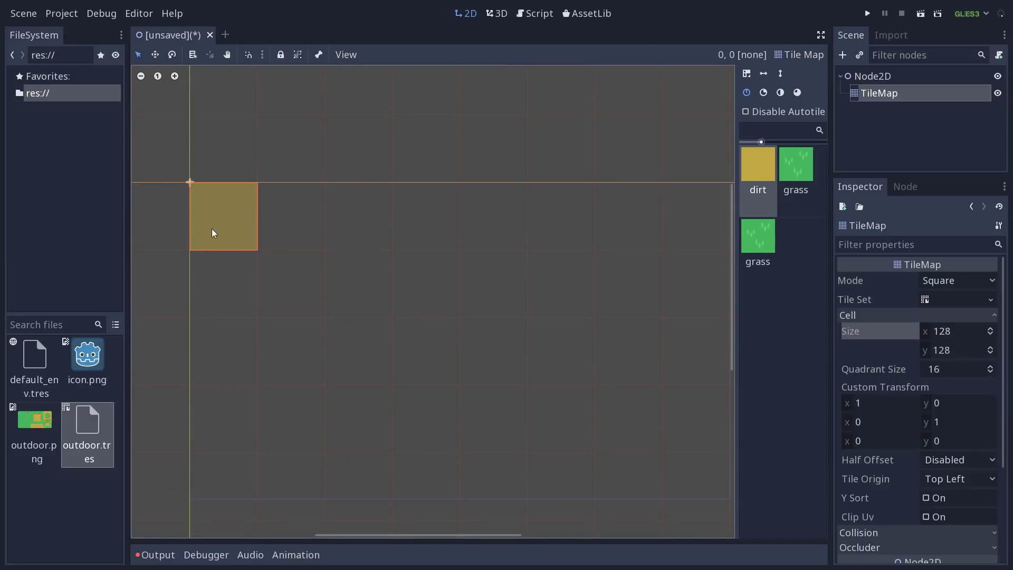
{"action": "scroll", "coordinate": [562, 308], "scroll_direction": "down", "scroll_amount": 1}
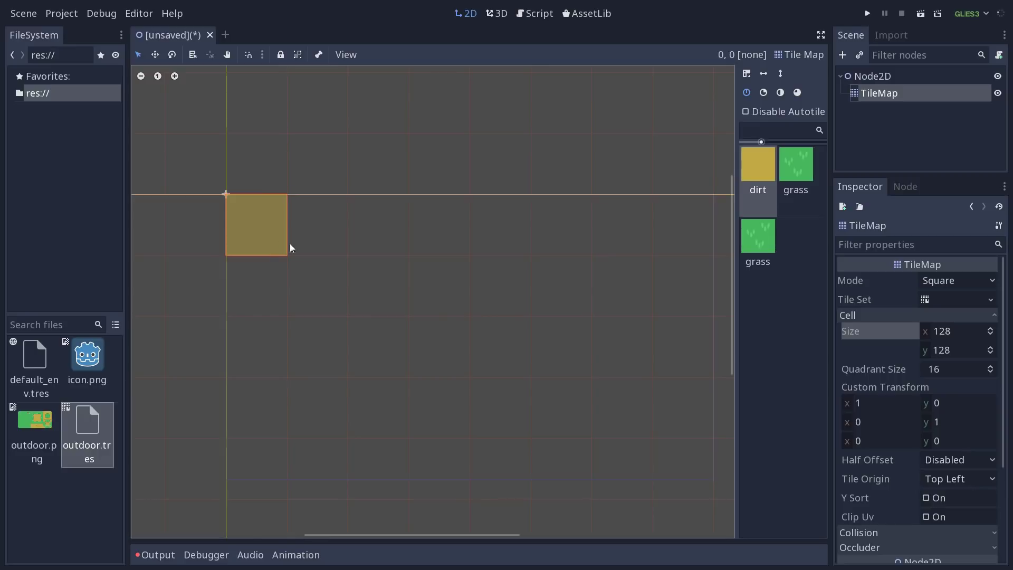
{"action": "mouse_move", "coordinate": [290, 242]}
{"action": "left_mouse_down"}
{"action": "mouse_move", "coordinate": [411, 298]}
{"action": "mouse_move", "coordinate": [315, 346]}
{"action": "mouse_move", "coordinate": [270, 291]}
{"action": "mouse_move", "coordinate": [339, 228]}
{"action": "mouse_move", "coordinate": [459, 238]}
{"action": "left_mouse_up"}
{"action": "mouse_move", "coordinate": [520, 262]}
{"action": "left_mouse_down"}
{"action": "mouse_move", "coordinate": [519, 404]}
{"action": "mouse_move", "coordinate": [342, 431]}
{"action": "mouse_move", "coordinate": [342, 458]}
{"action": "mouse_move", "coordinate": [492, 467]}
{"action": "mouse_move", "coordinate": [543, 319]}
{"action": "mouse_move", "coordinate": [593, 339]}
{"action": "mouse_move", "coordinate": [593, 390]}
{"action": "mouse_move", "coordinate": [620, 410]}
{"action": "left_mouse_up"}
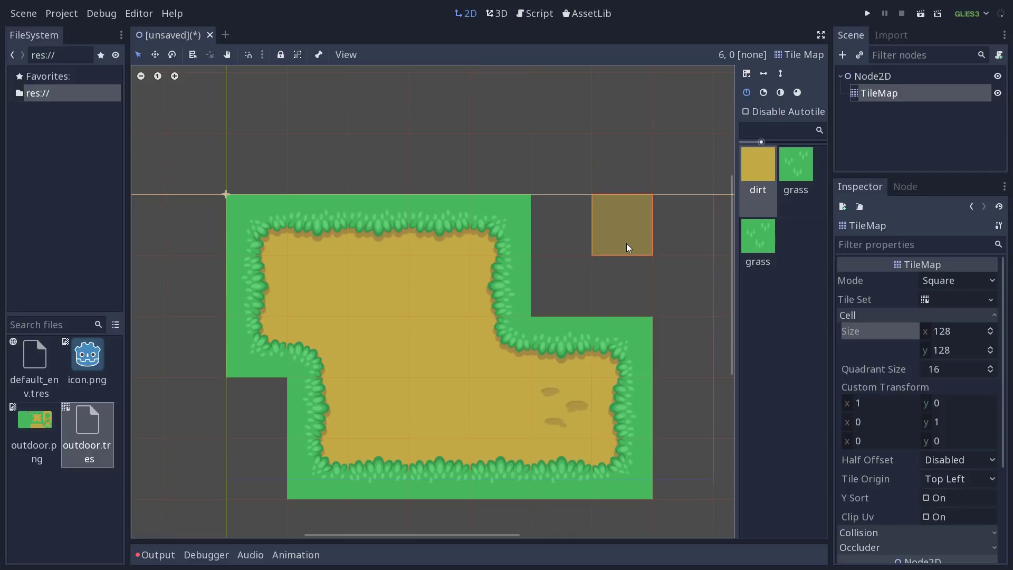
- Paint the single grass tile over the empty cells beside the dirt patch, and erase those grass cells again
{"action": "scroll", "coordinate": [550, 292], "scroll_direction": "down", "scroll_amount": 1}
{"action": "left_click", "coordinate": [796, 165]}
{"action": "mouse_move", "coordinate": [562, 251]}
{"action": "left_mouse_down"}
{"action": "mouse_move", "coordinate": [657, 267]}
{"action": "mouse_move", "coordinate": [697, 222]}
{"action": "left_mouse_up"}
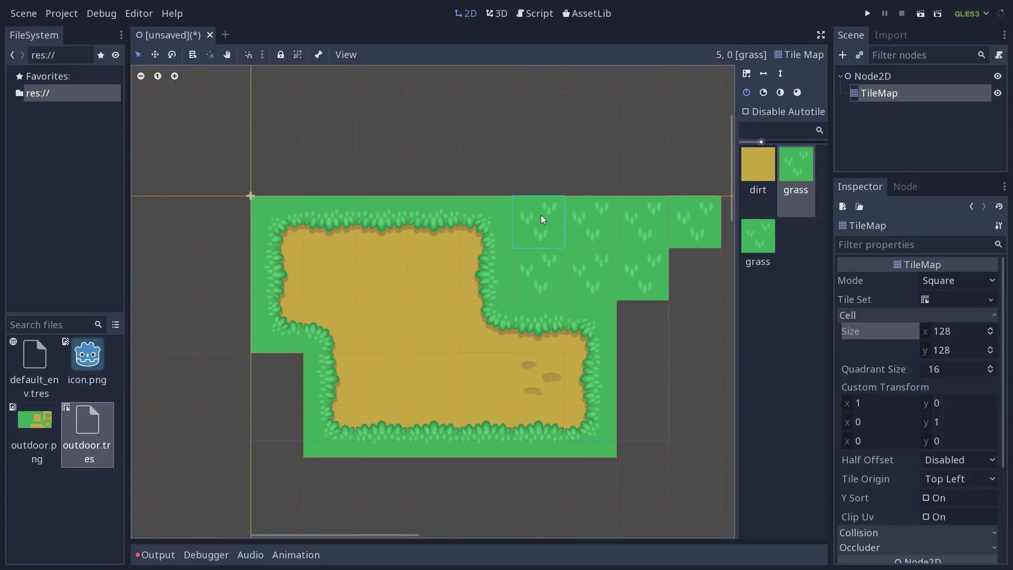
{"action": "mouse_move", "coordinate": [541, 216]}
{"action": "right_mouse_down"}
{"action": "mouse_move", "coordinate": [557, 276]}
{"action": "mouse_move", "coordinate": [650, 273]}
{"action": "mouse_move", "coordinate": [616, 233]}
{"action": "mouse_move", "coordinate": [710, 221]}
{"action": "right_mouse_up"}
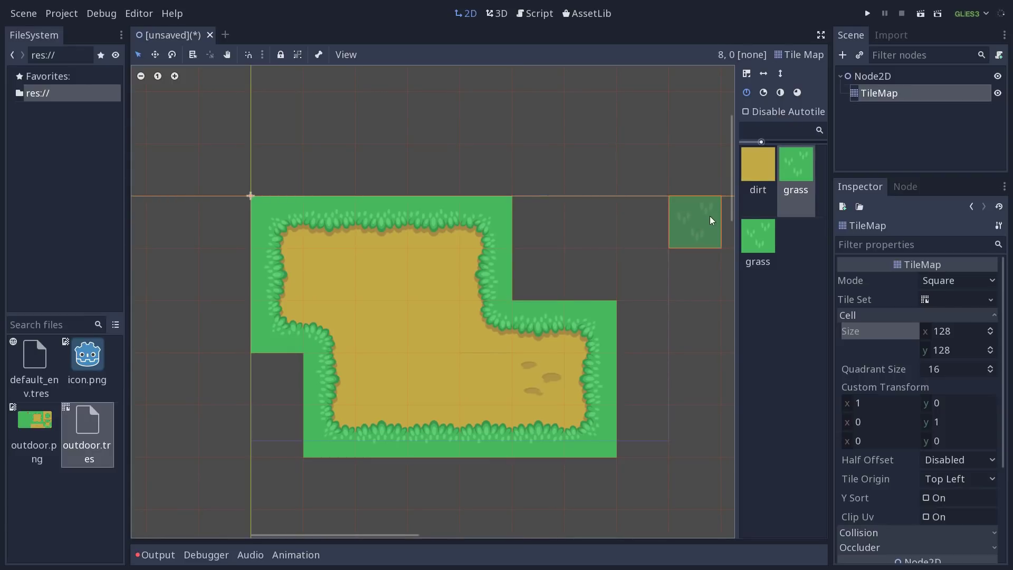
- Using the grass atlas, paint a 2-by-2 block of tufted grass beside the dirt patch and a 2-by-2 block of plain grass next to it
{"action": "left_click", "coordinate": [758, 242]}
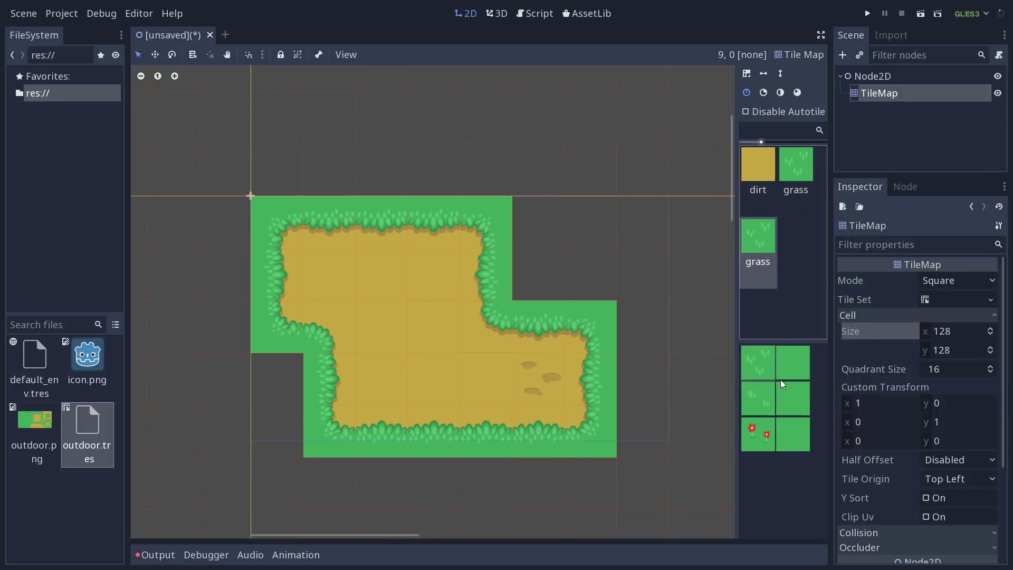
{"action": "left_click", "coordinate": [762, 369]}
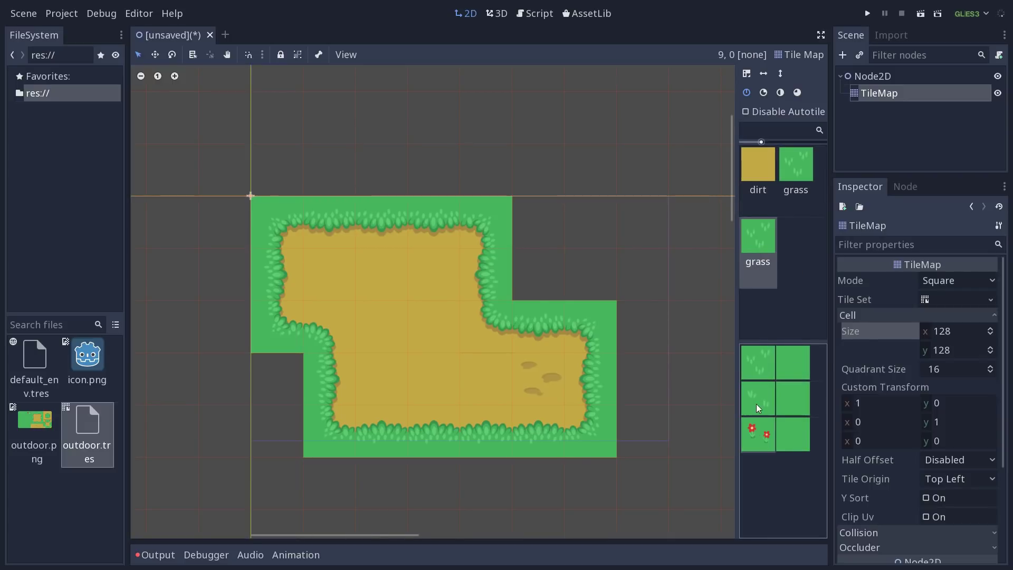
{"action": "mouse_move", "coordinate": [544, 285]}
{"action": "left_mouse_down"}
{"action": "mouse_move", "coordinate": [522, 261]}
{"action": "mouse_move", "coordinate": [553, 223]}
{"action": "mouse_move", "coordinate": [619, 268]}
{"action": "left_mouse_up"}
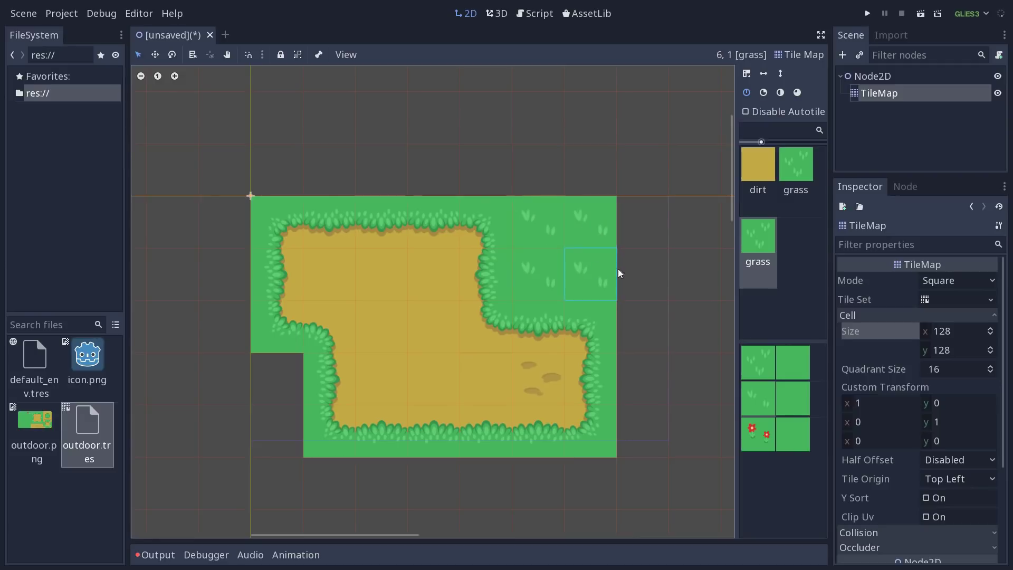
{"action": "mouse_move", "coordinate": [646, 224]}
{"action": "left_mouse_down"}
{"action": "mouse_move", "coordinate": [637, 271]}
{"action": "mouse_move", "coordinate": [683, 226]}
{"action": "mouse_move", "coordinate": [686, 288]}
{"action": "left_mouse_up"}
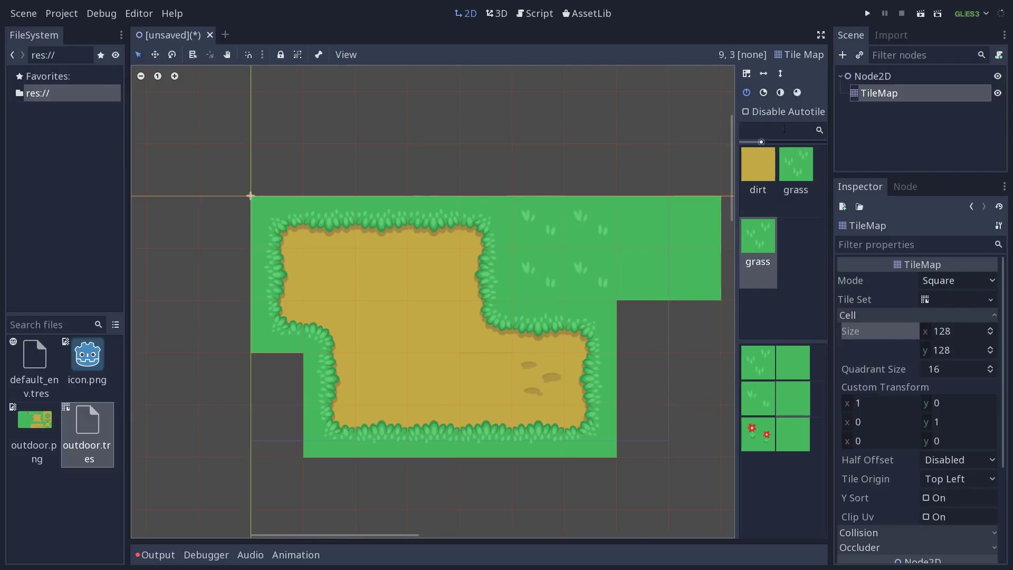
{"action": "scroll", "coordinate": [543, 340], "scroll_direction": "right", "scroll_amount": 3, "text": "shift"}
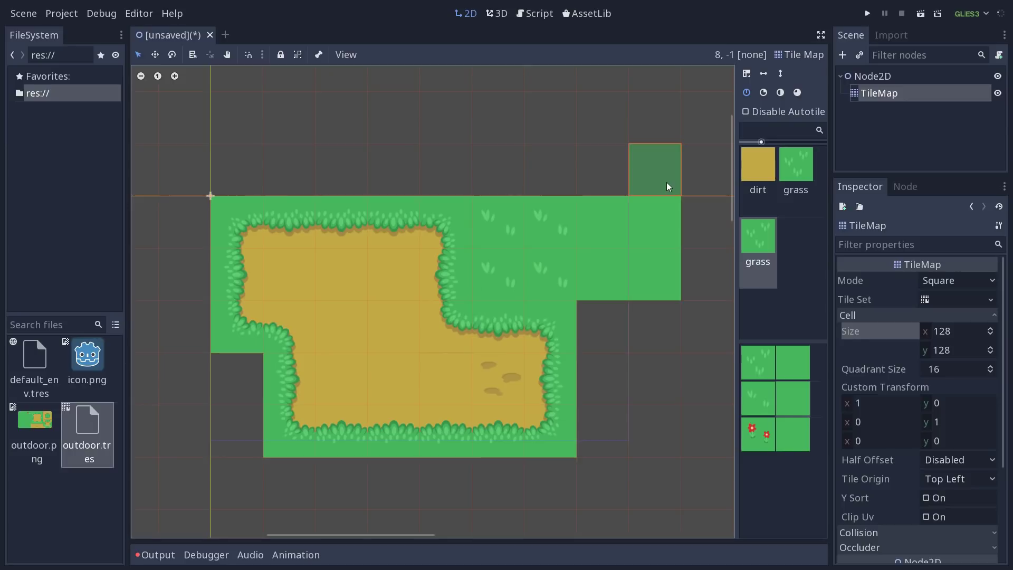
- Disable autotiling for the dirt tile, paint its individual corner subtile over the cells beside the dirt patch, and erase those cells again
{"action": "scroll", "coordinate": [667, 182], "scroll_direction": "down", "scroll_amount": 3}
{"action": "scroll", "coordinate": [666, 182], "scroll_direction": "right", "scroll_amount": 3, "text": "shift"}
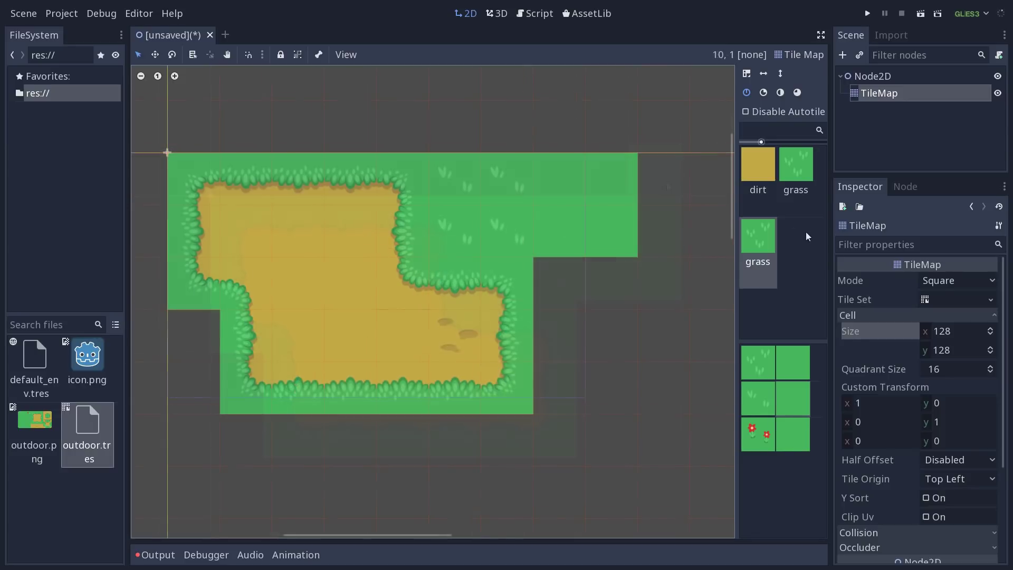
{"action": "left_click", "coordinate": [767, 166]}
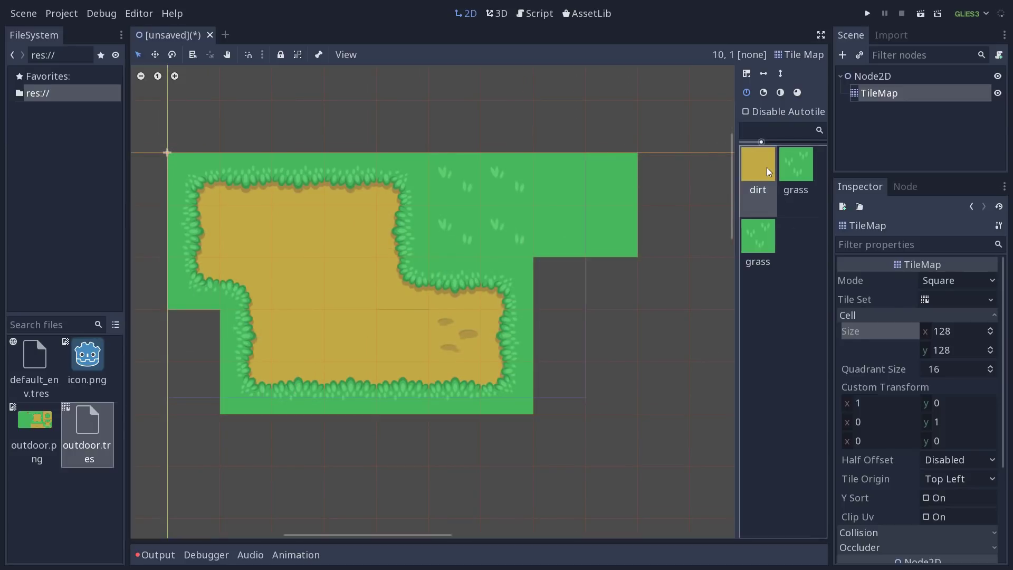
{"action": "left_click", "coordinate": [745, 111]}
{"action": "mouse_move", "coordinate": [612, 337]}
{"action": "left_mouse_down"}
{"action": "mouse_move", "coordinate": [572, 338]}
{"action": "mouse_move", "coordinate": [664, 229]}
{"action": "left_mouse_up"}
{"action": "scroll", "coordinate": [803, 426], "scroll_direction": "down", "scroll_amount": 3}
{"action": "left_click", "coordinate": [797, 395]}
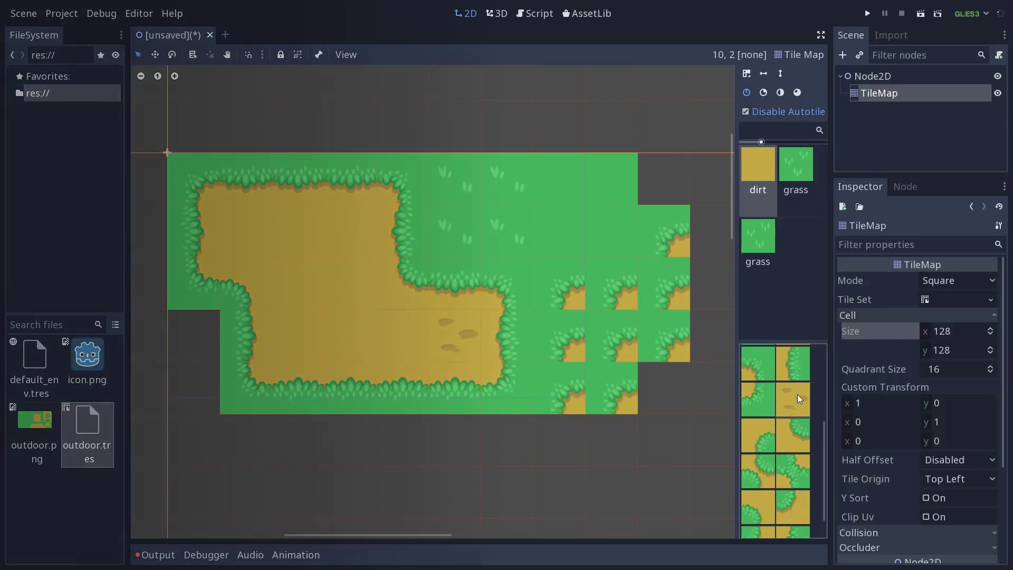
{"action": "mouse_move", "coordinate": [616, 435]}
{"action": "right_mouse_down"}
{"action": "mouse_move", "coordinate": [647, 449]}
{"action": "mouse_move", "coordinate": [587, 458]}
{"action": "mouse_move", "coordinate": [583, 398]}
{"action": "mouse_move", "coordinate": [561, 428]}
{"action": "mouse_move", "coordinate": [603, 373]}
{"action": "mouse_move", "coordinate": [574, 316]}
{"action": "mouse_move", "coordinate": [601, 272]}
{"action": "mouse_move", "coordinate": [661, 324]}
{"action": "mouse_move", "coordinate": [675, 216]}
{"action": "mouse_move", "coordinate": [689, 448]}
{"action": "right_mouse_up"}
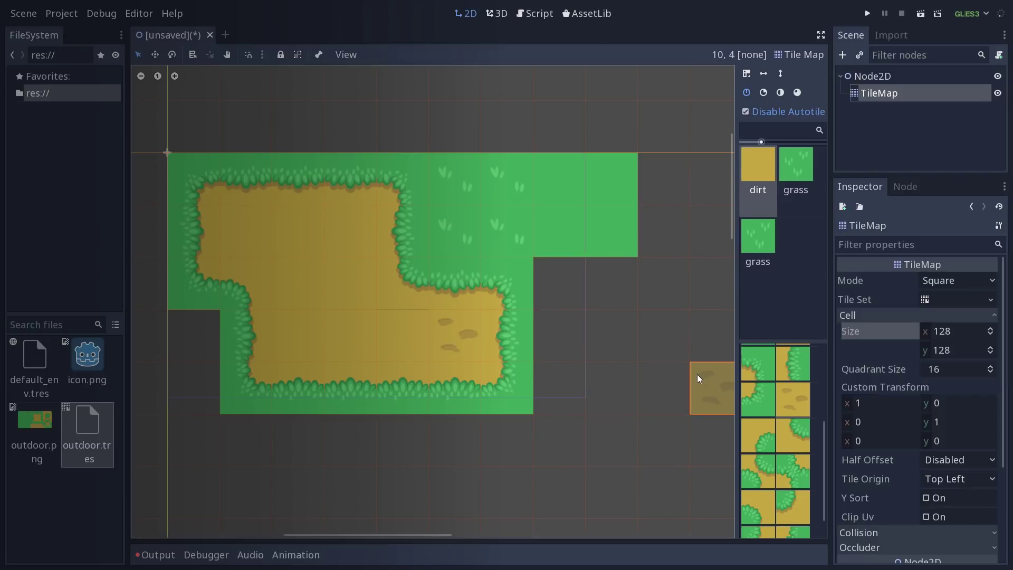
- With autotiling re-enabled, extend the lower part of the dirt patch two cells to the right and erase the 2-by-2 plain grass block above it
{"action": "left_click", "coordinate": [746, 111]}
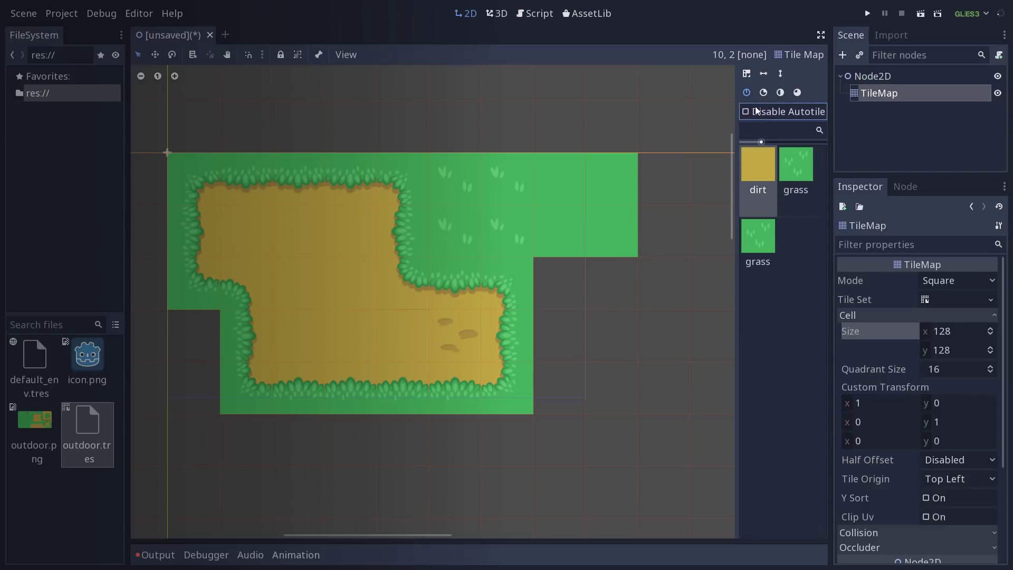
{"action": "mouse_move", "coordinate": [612, 227]}
{"action": "left_mouse_down"}
{"action": "mouse_move", "coordinate": [590, 277]}
{"action": "mouse_move", "coordinate": [607, 327]}
{"action": "mouse_move", "coordinate": [654, 275]}
{"action": "left_mouse_up"}
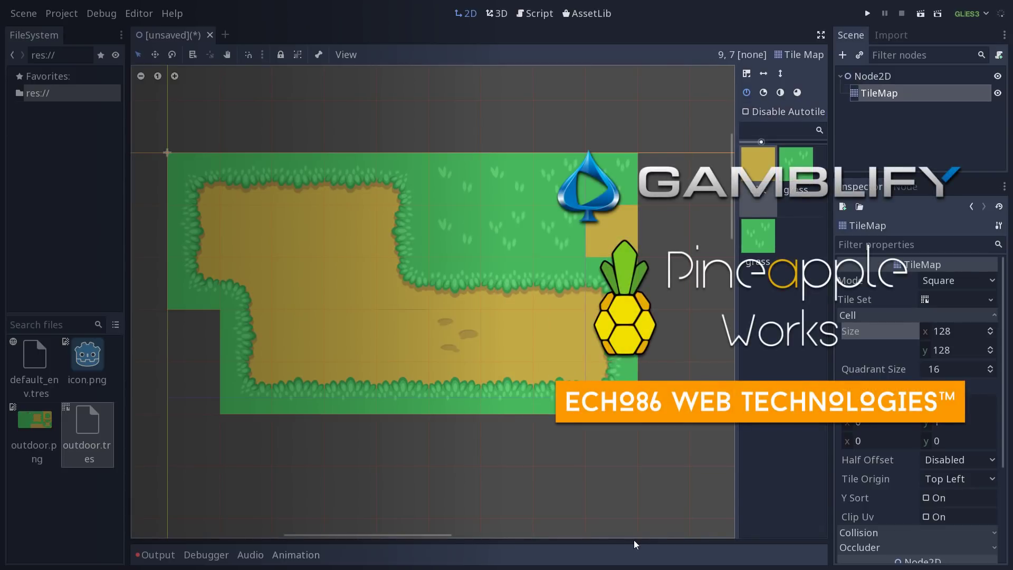
{"action": "mouse_move", "coordinate": [617, 232]}
{"action": "right_mouse_down"}
{"action": "mouse_move", "coordinate": [647, 215]}
{"action": "mouse_move", "coordinate": [569, 164]}
{"action": "mouse_move", "coordinate": [540, 189]}
{"action": "mouse_move", "coordinate": [548, 220]}
{"action": "mouse_move", "coordinate": [652, 199]}
{"action": "right_mouse_up"}
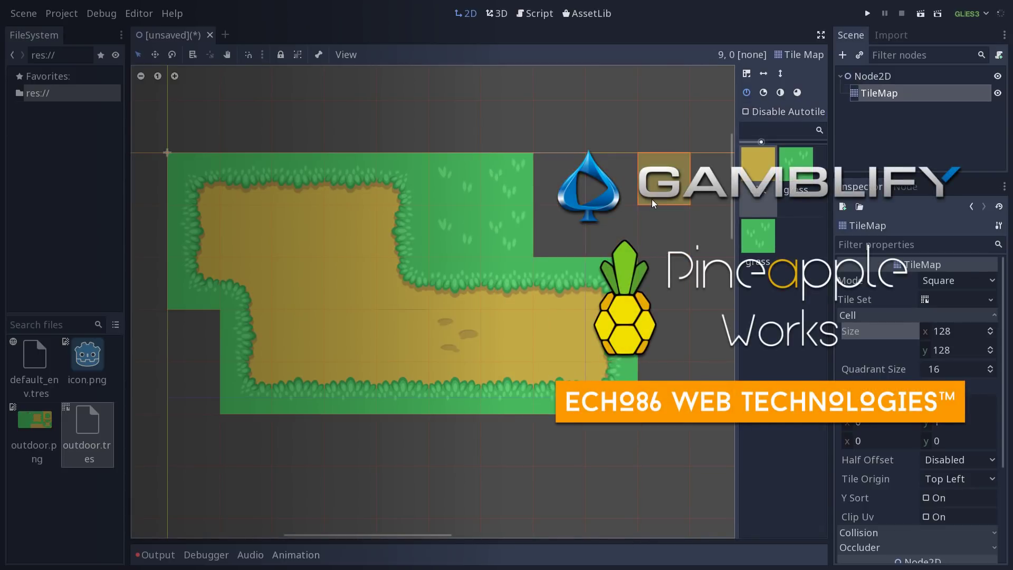